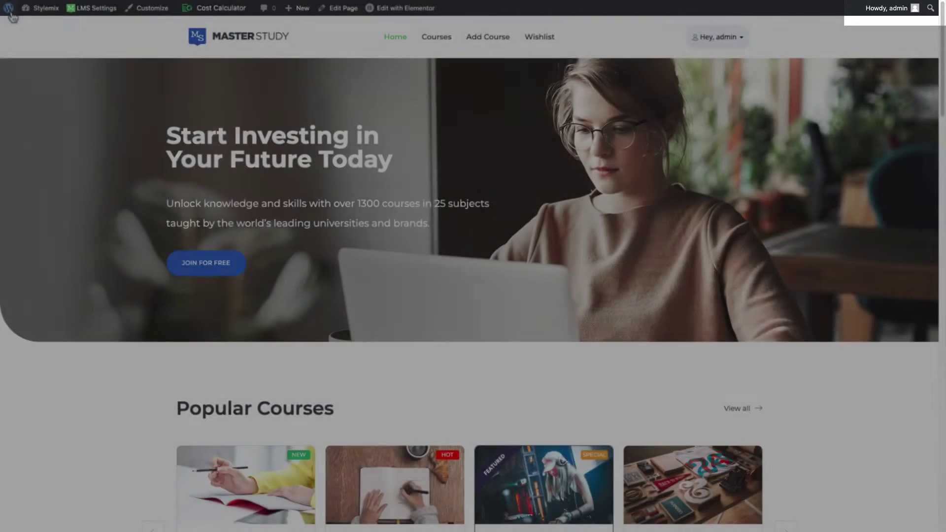
Step: In MS LMS Addons, switch the Google Meet addon On and open its Settings
{"action": "mouse_move", "coordinate": [10, 15]}
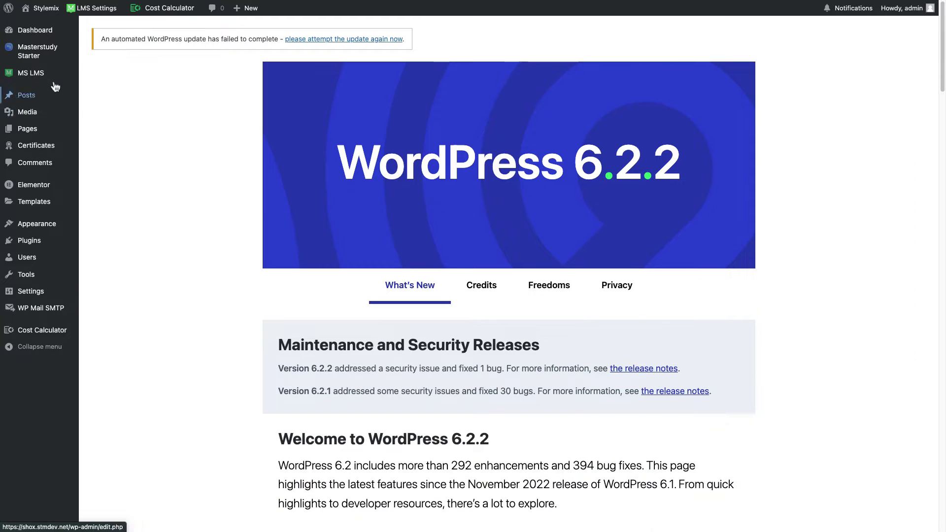
{"action": "mouse_move", "coordinate": [32, 79]}
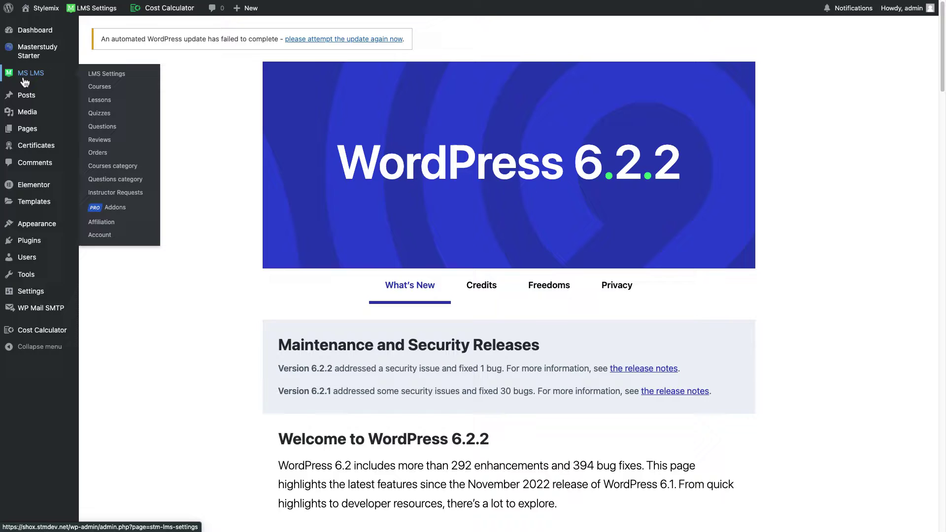
{"action": "left_click", "coordinate": [25, 80]}
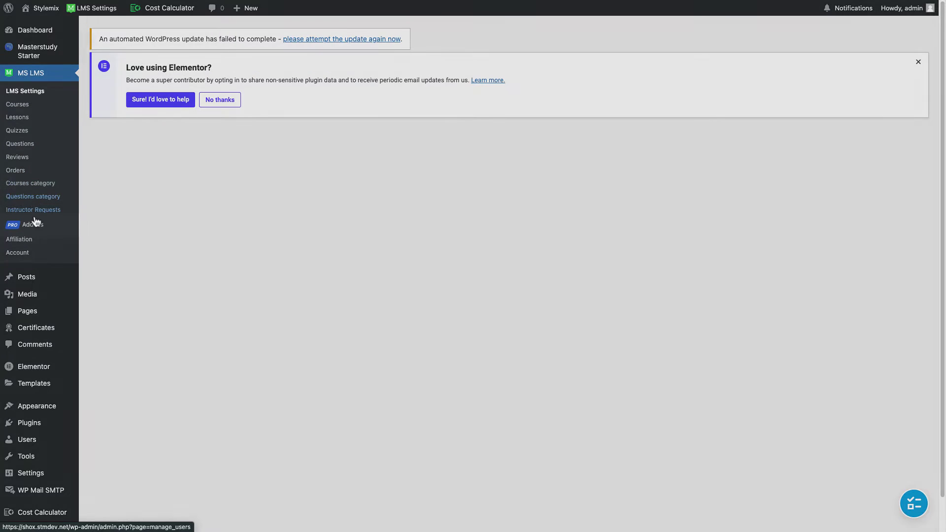
{"action": "left_click", "coordinate": [35, 225]}
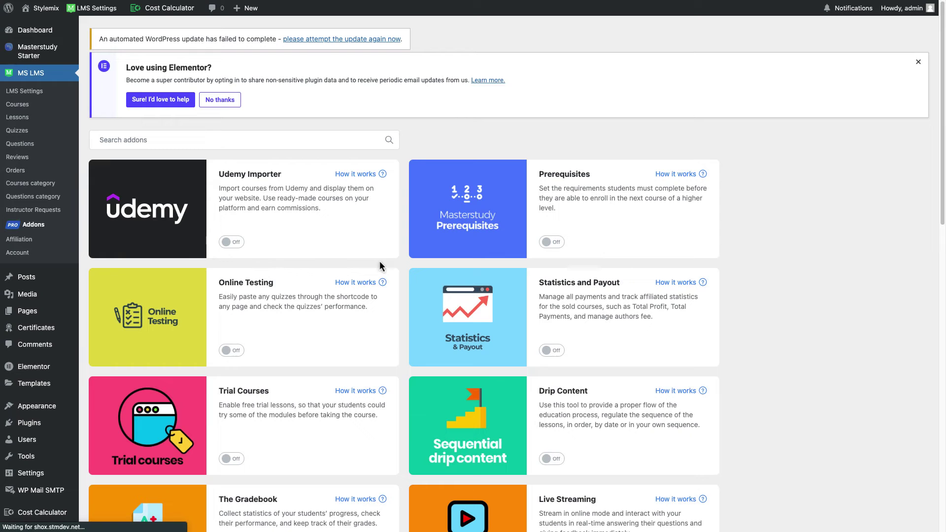
{"action": "scroll", "coordinate": [401, 262], "scroll_direction": "down", "scroll_amount": 14}
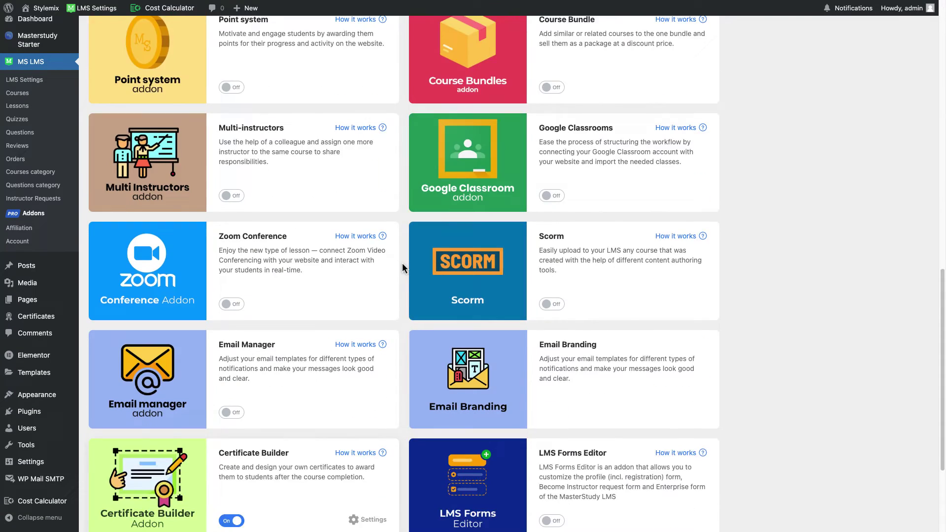
{"action": "scroll", "coordinate": [402, 262], "scroll_direction": "down", "scroll_amount": 3}
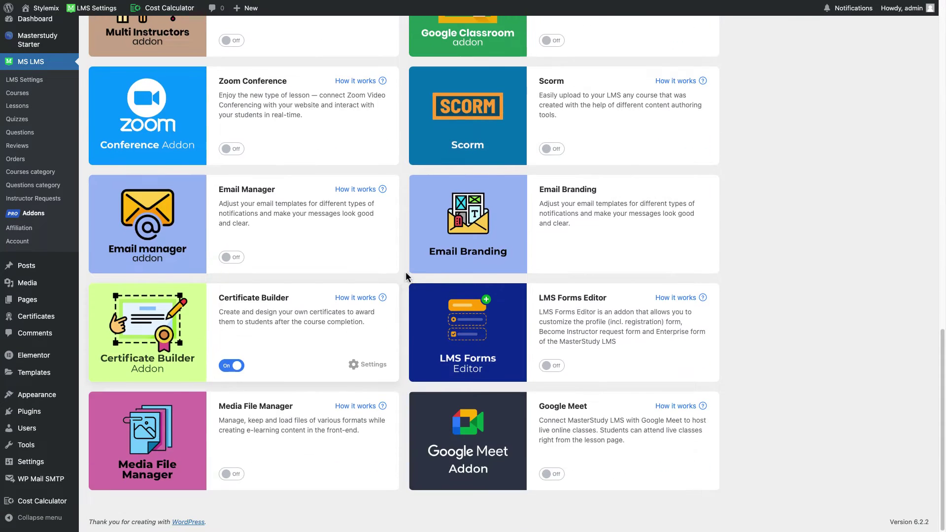
{"action": "left_click", "coordinate": [555, 475]}
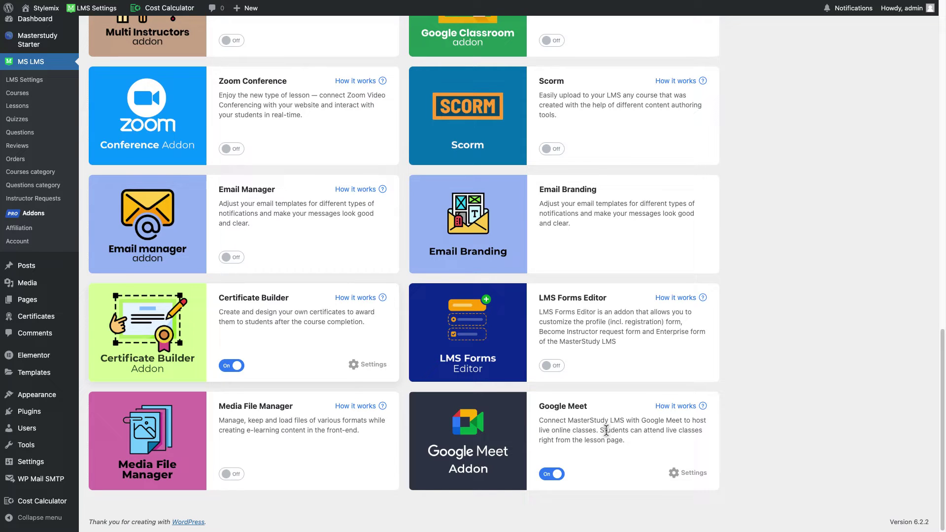
{"action": "left_click", "coordinate": [691, 474]}
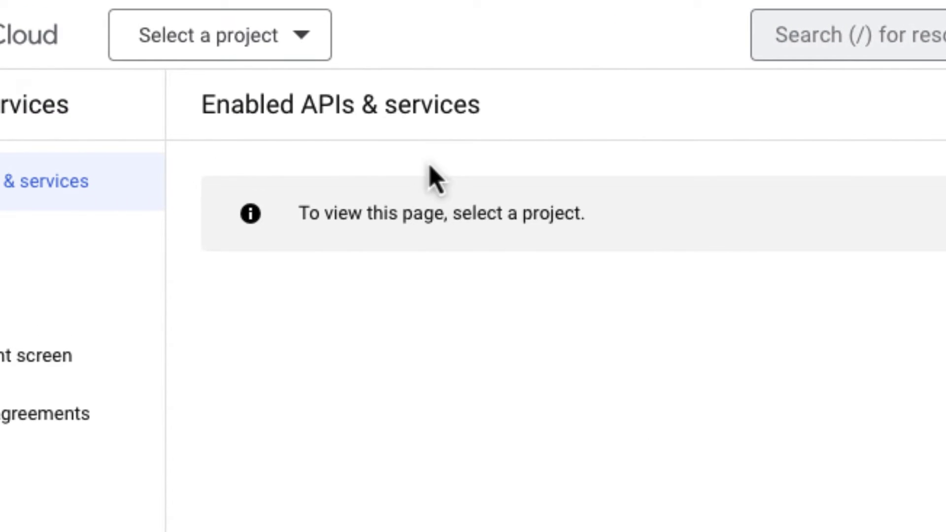
Step: Create a new Google Cloud project named 'Master Study LMS' from the project picker
{"action": "left_click", "coordinate": [154, 14]}
{"action": "left_click", "coordinate": [429, 206]}
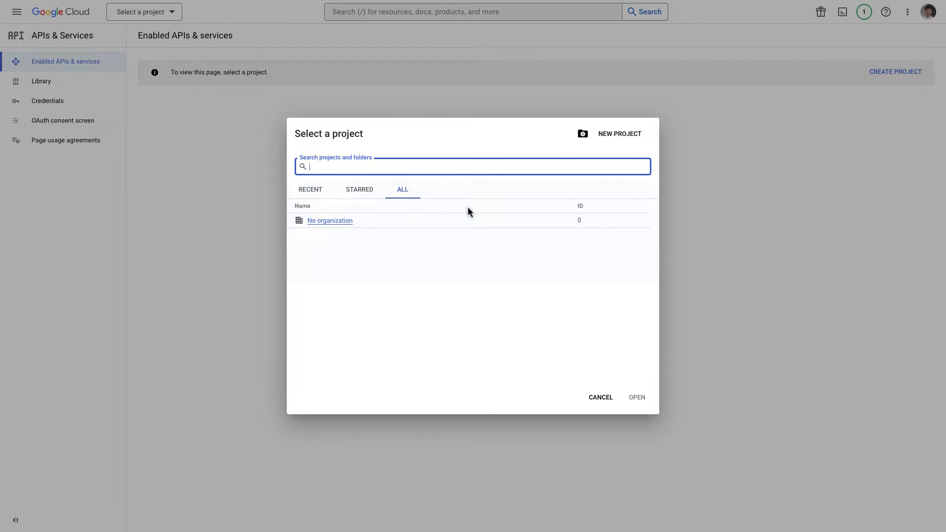
{"action": "mouse_move", "coordinate": [498, 230]}
{"action": "left_mouse_down"}
{"action": "mouse_move", "coordinate": [425, 271]}
{"action": "mouse_move", "coordinate": [499, 234]}
{"action": "left_mouse_up"}
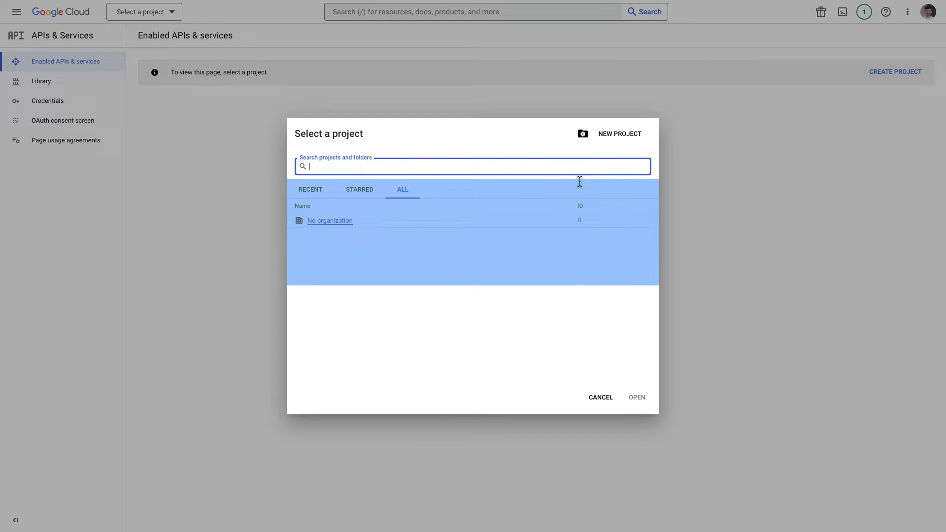
{"action": "left_click", "coordinate": [619, 143]}
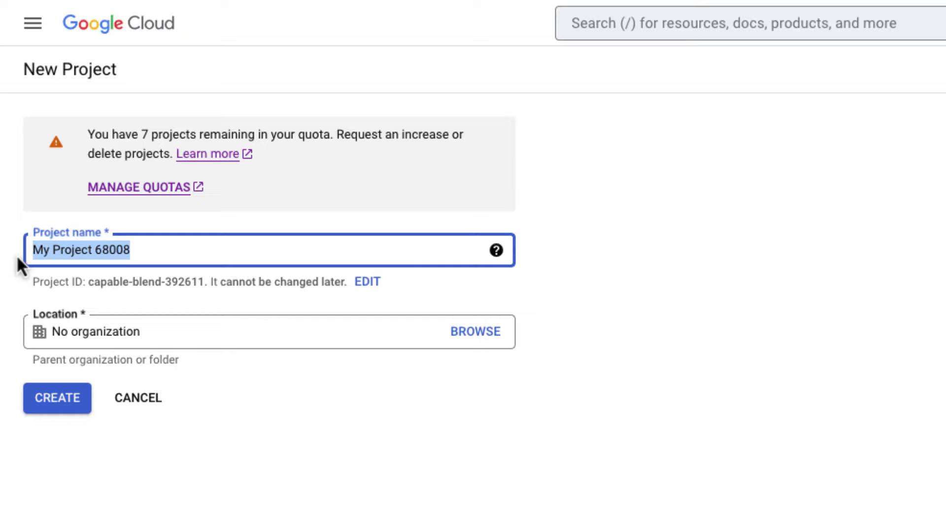
{"action": "key", "text": "BackSpace"}
{"action": "type", "text": "Master Study LMS"}
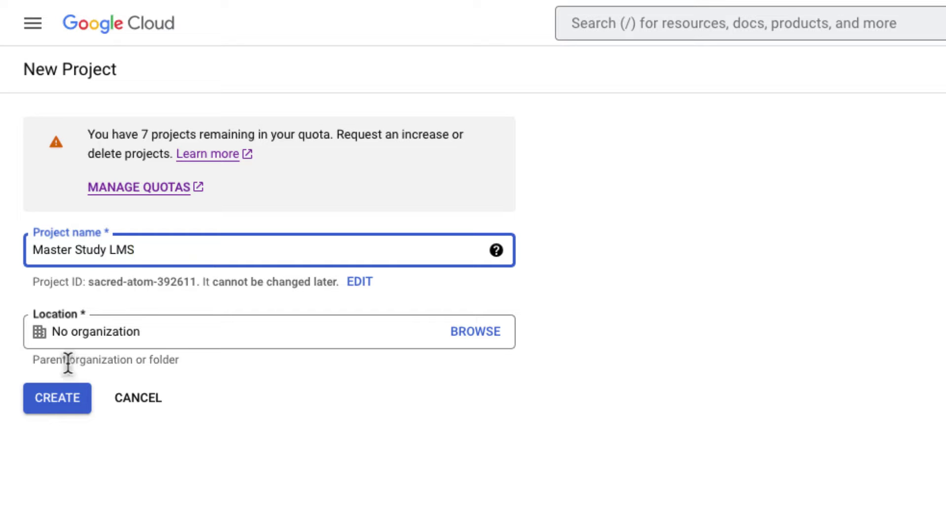
{"action": "left_click", "coordinate": [58, 402]}
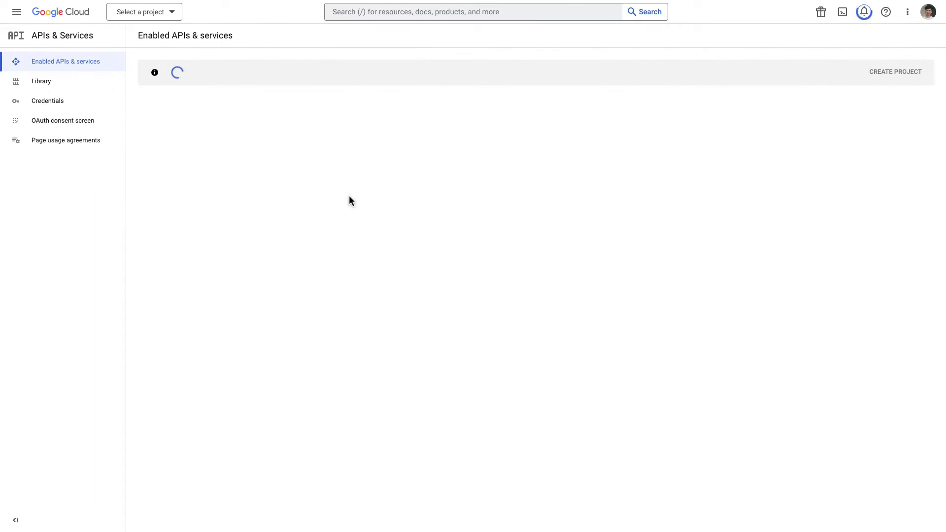
Step: Search the API library for 'Google cal' and enable the Google Calendar API
{"action": "left_click", "coordinate": [477, 197]}
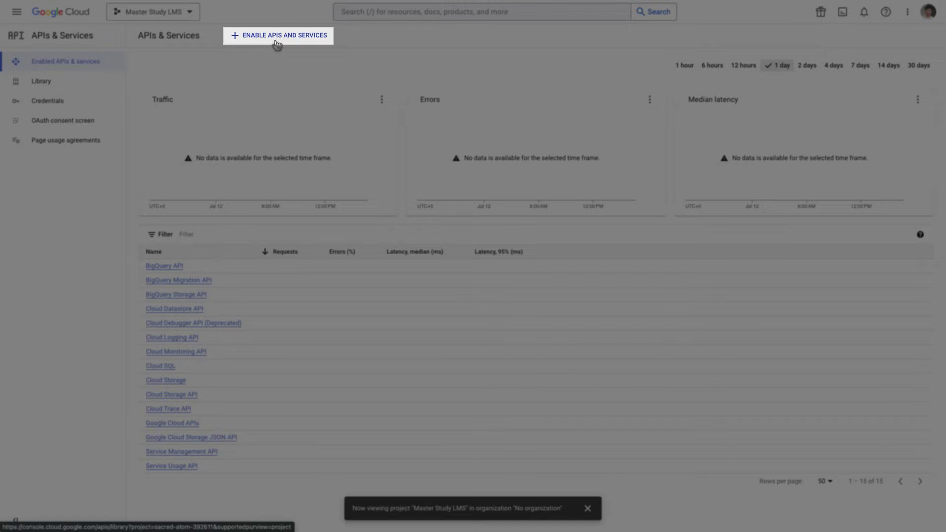
{"action": "left_click", "coordinate": [320, 42]}
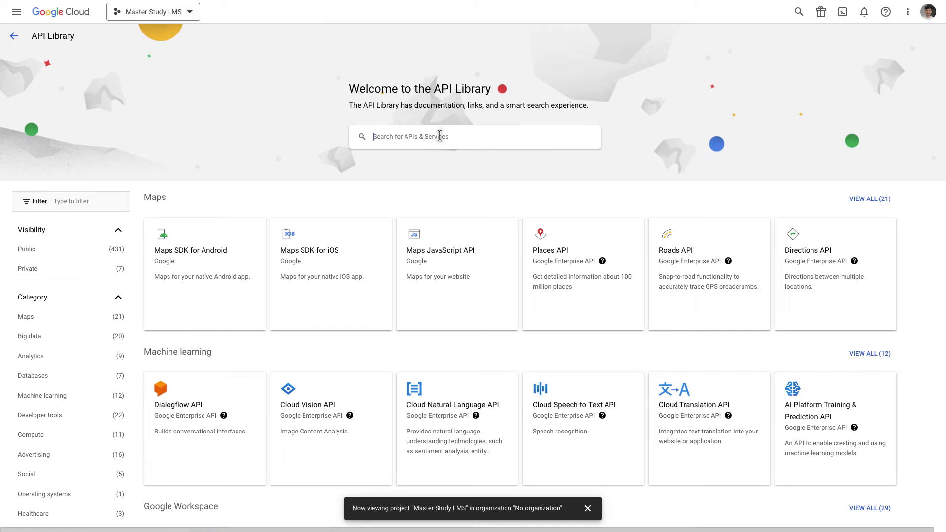
{"action": "type", "text": "Googlr"}
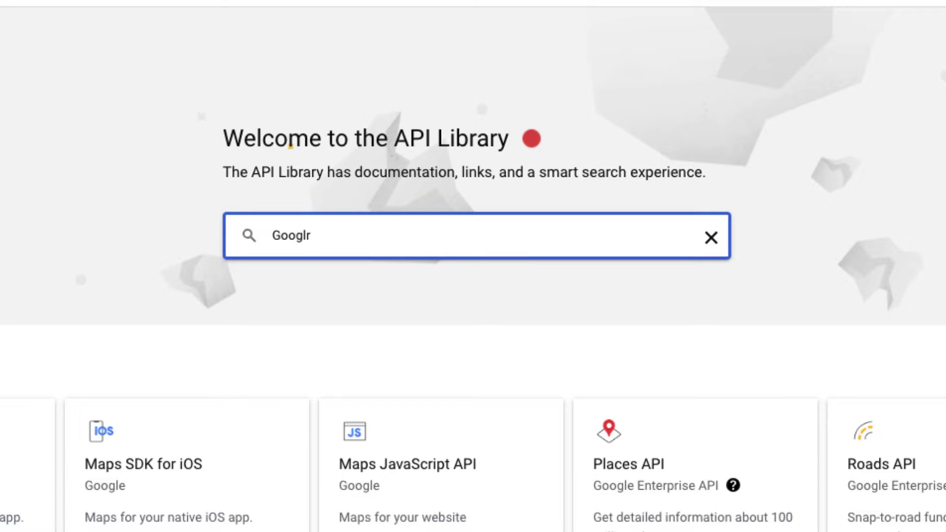
{"action": "key", "text": "BackSpace"}
{"action": "type", "text": "e cal"}
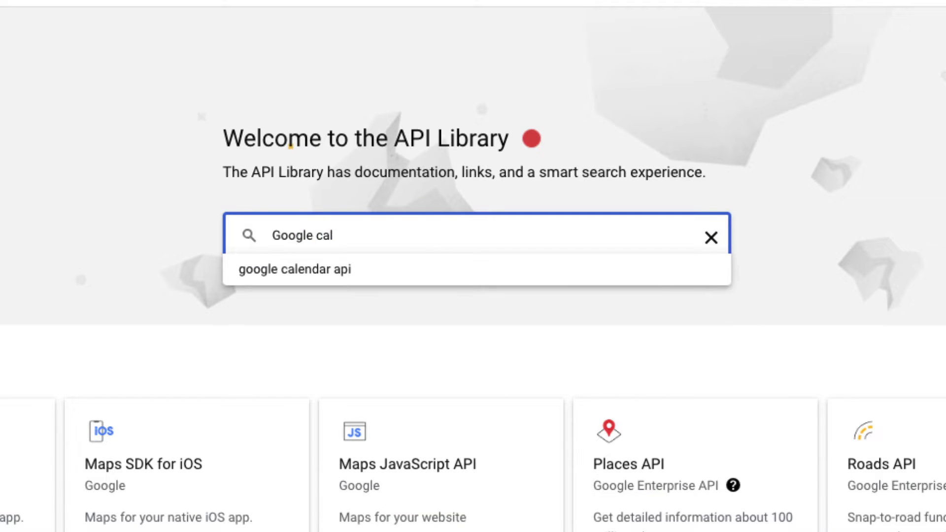
{"action": "left_click", "coordinate": [332, 270]}
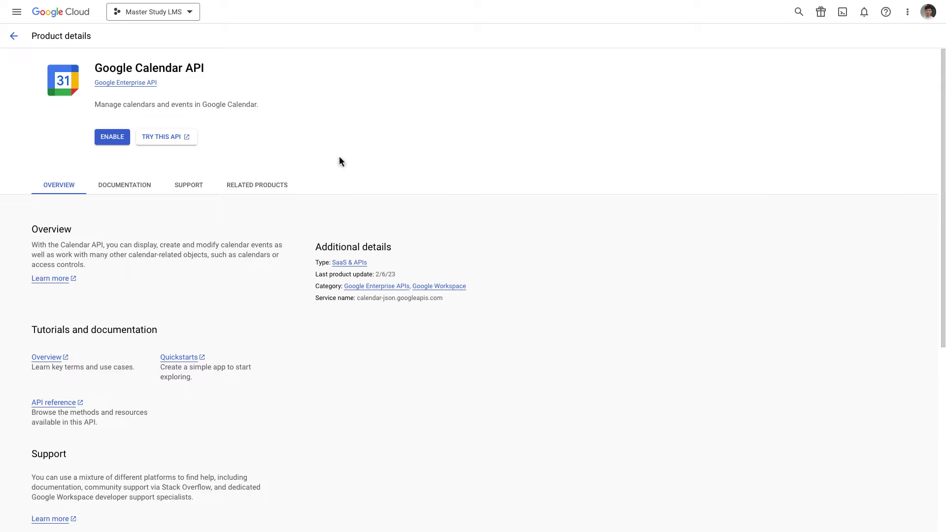
{"action": "left_click", "coordinate": [117, 138]}
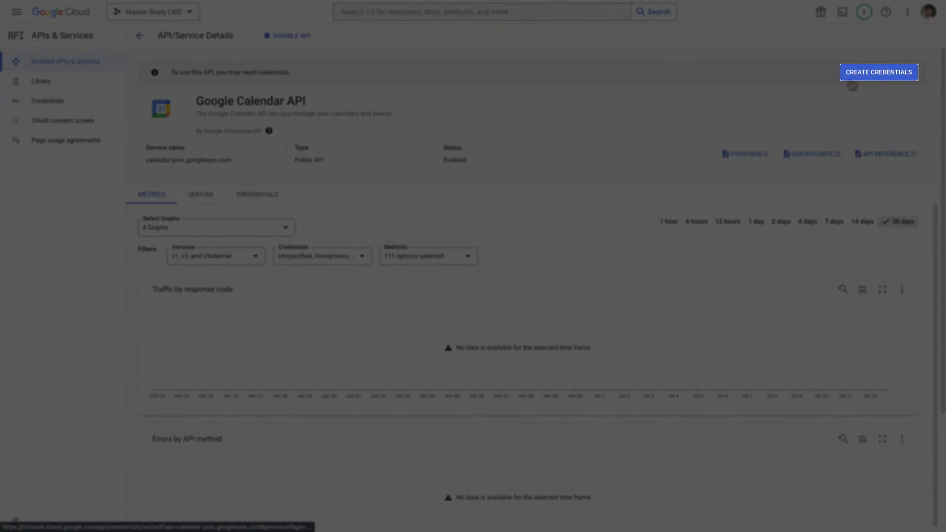
Step: Start creating Calendar API credentials for accessing User data
{"action": "left_click", "coordinate": [852, 79]}
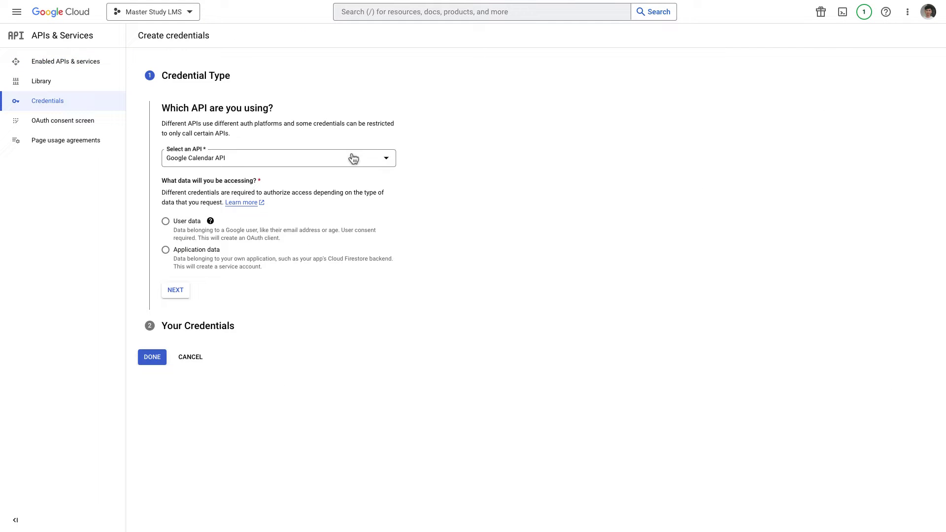
{"action": "left_click", "coordinate": [169, 220]}
{"action": "left_click", "coordinate": [178, 292]}
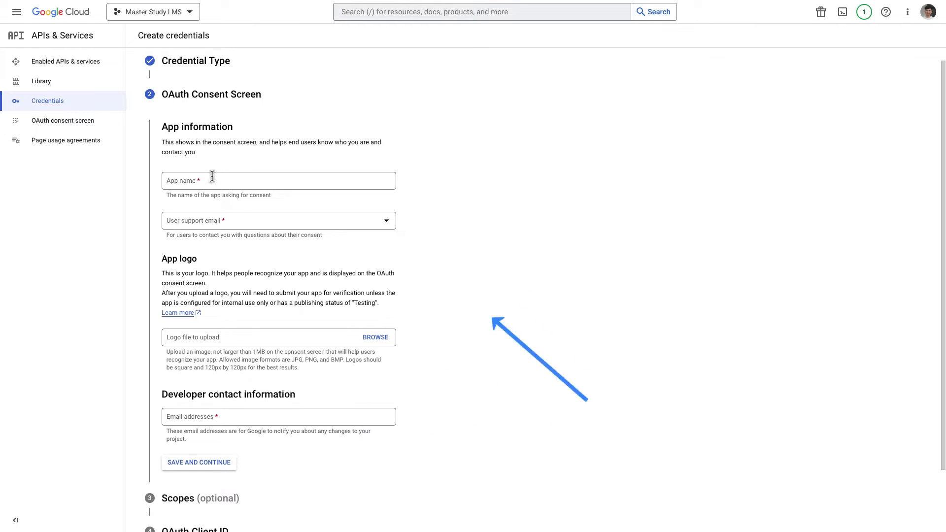
Step: Name the app 'MS LMS Google Meet Addon', pick the support and developer emails, and save
{"action": "left_click", "coordinate": [234, 188]}
{"action": "type", "text": "MS LMS Google Meet Addon"}
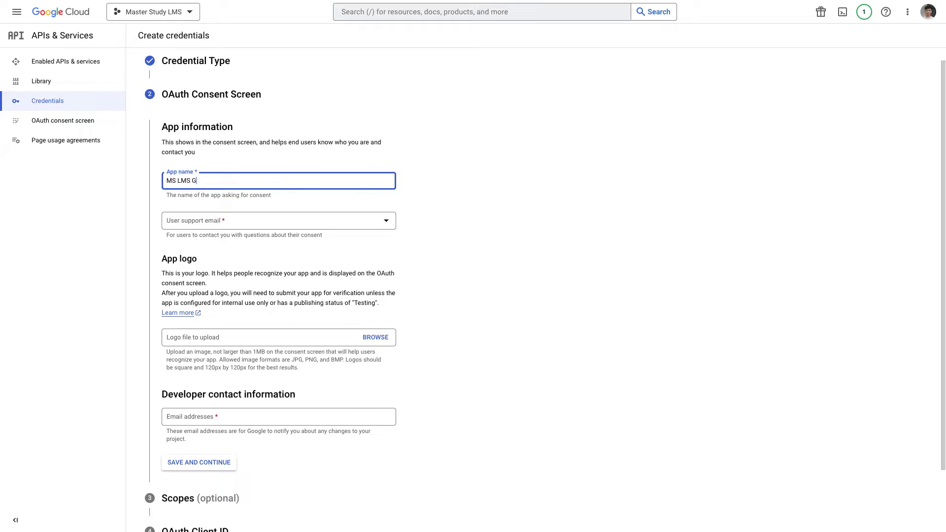
{"action": "key", "text": "Tab"}
{"action": "key", "text": "space"}
{"action": "key", "text": "Return"}
{"action": "key", "text": "Tab"}
{"action": "key", "text": "Tab"}
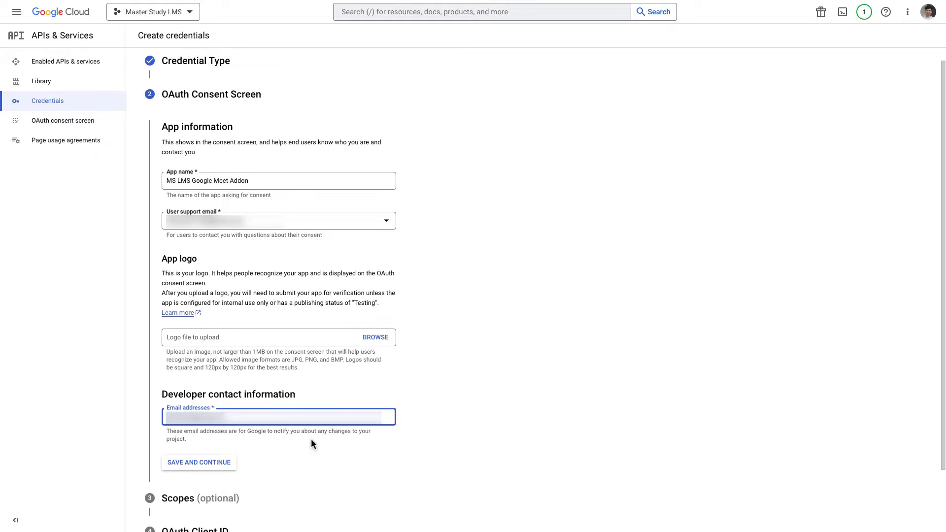
{"action": "left_click", "coordinate": [202, 461]}
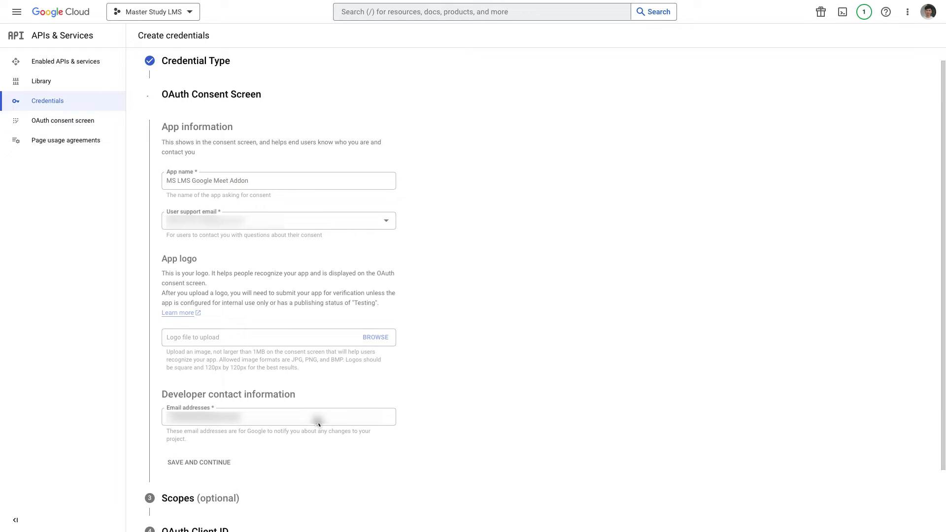
Step: Skip scopes and make the OAuth client a Web application named 'Web client 1'
{"action": "scroll", "coordinate": [360, 189], "scroll_direction": "down", "scroll_amount": 2}
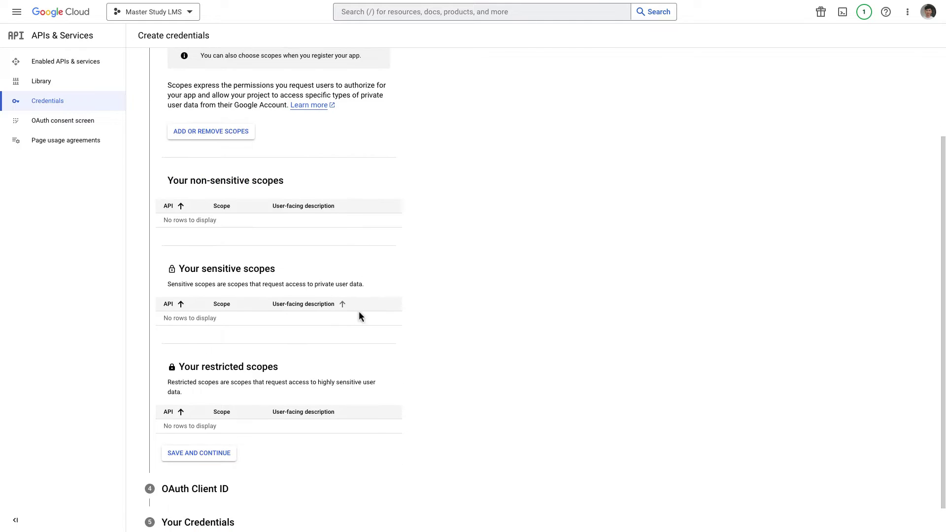
{"action": "scroll", "coordinate": [413, 235], "scroll_direction": "up", "scroll_amount": 2}
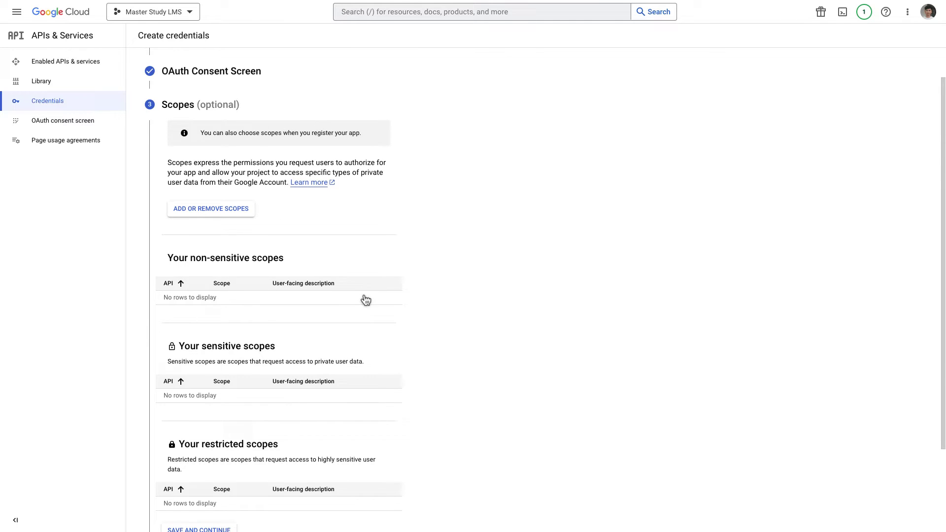
{"action": "scroll", "coordinate": [363, 299], "scroll_direction": "down", "scroll_amount": 2}
{"action": "left_click", "coordinate": [203, 423]}
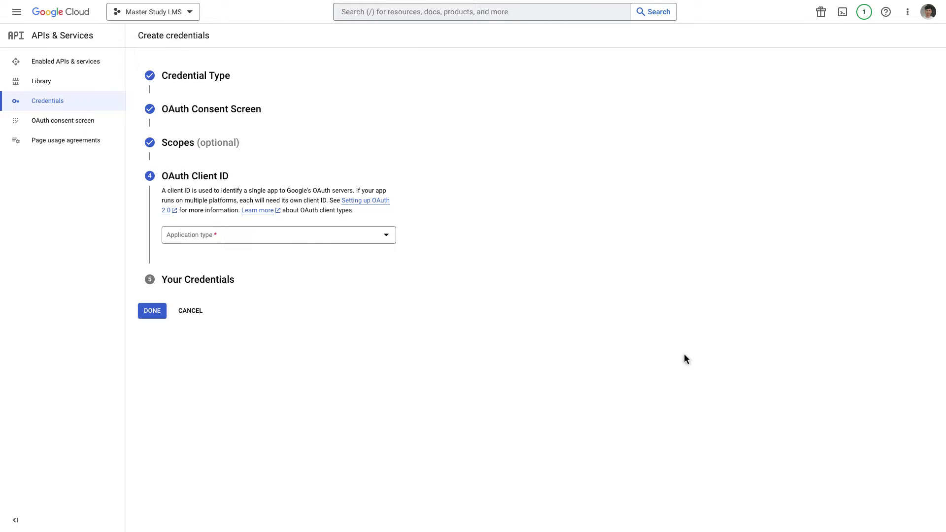
{"action": "left_click", "coordinate": [271, 237]}
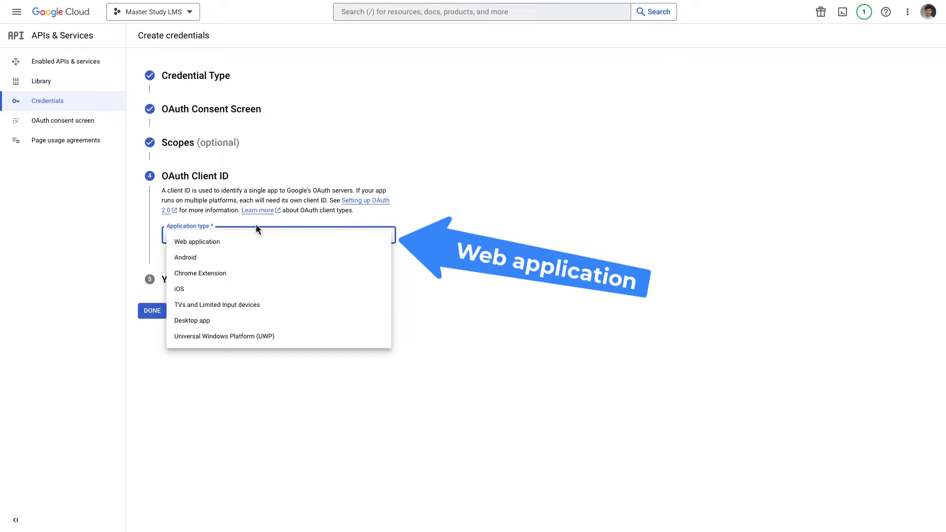
{"action": "left_click", "coordinate": [229, 246]}
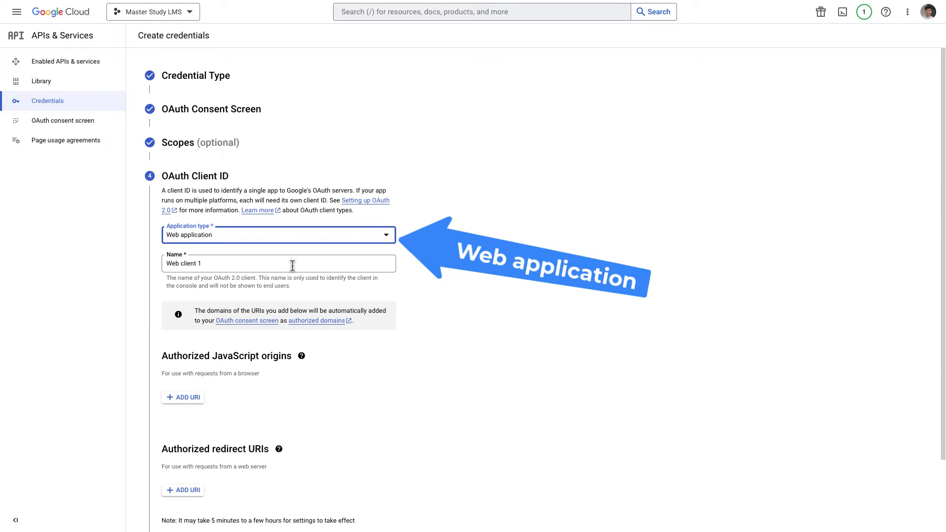
{"action": "scroll", "coordinate": [405, 292], "scroll_direction": "down", "scroll_amount": 2}
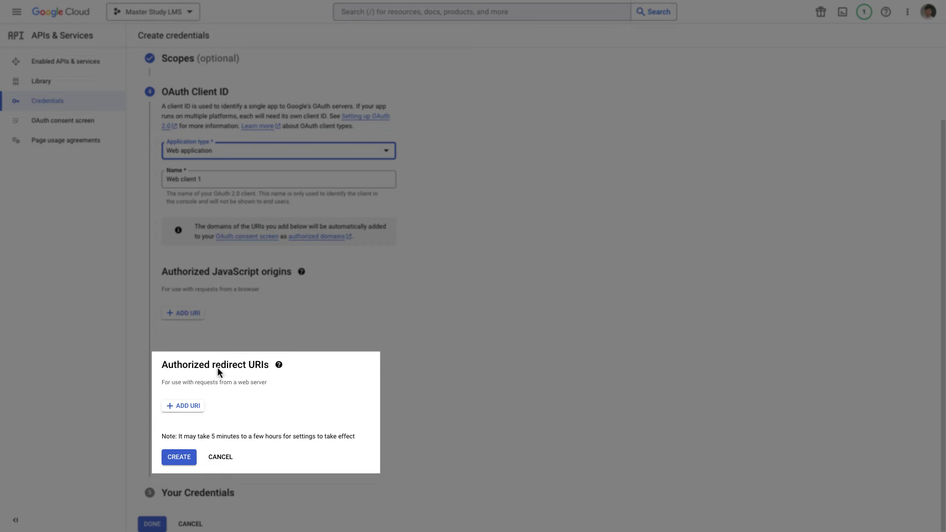
Step: Add an empty redirect URI entry, then copy WordPress's Web Application URL from setup step 2
{"action": "left_click", "coordinate": [194, 406]}
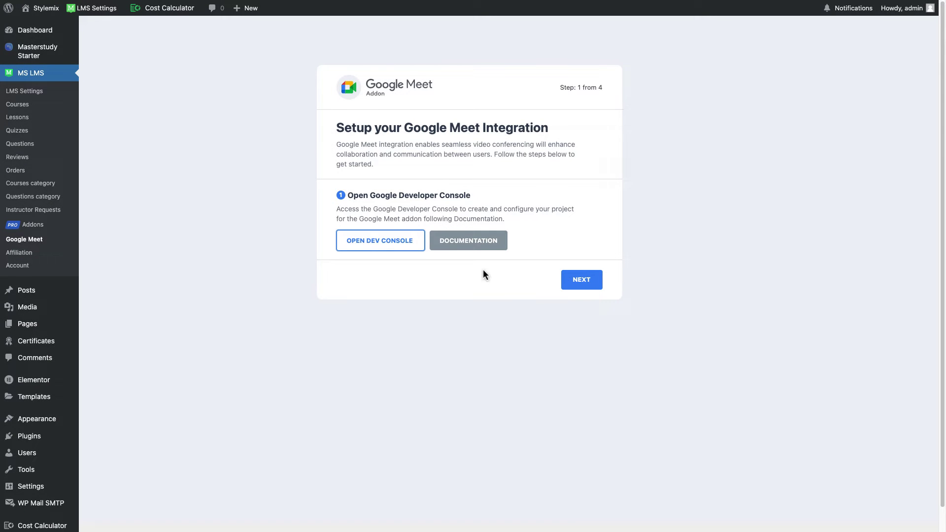
{"action": "left_click", "coordinate": [574, 282]}
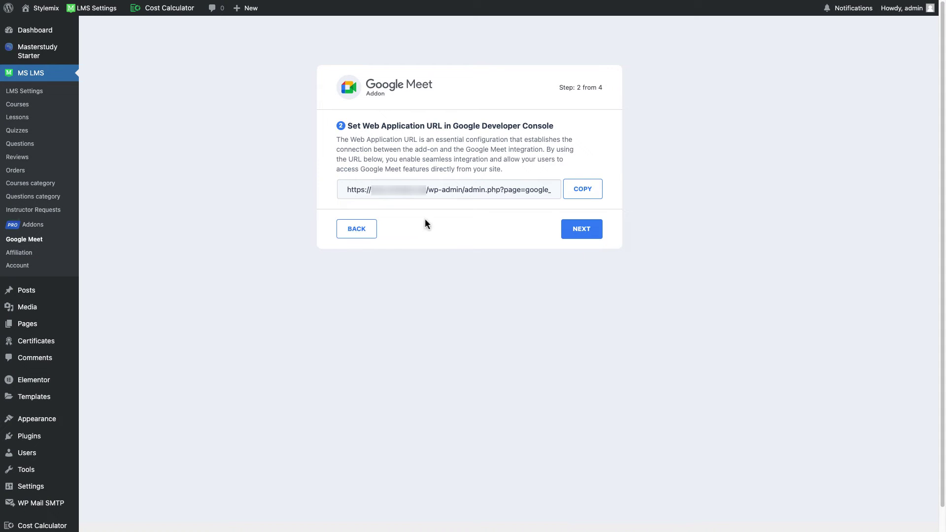
{"action": "left_click", "coordinate": [584, 193]}
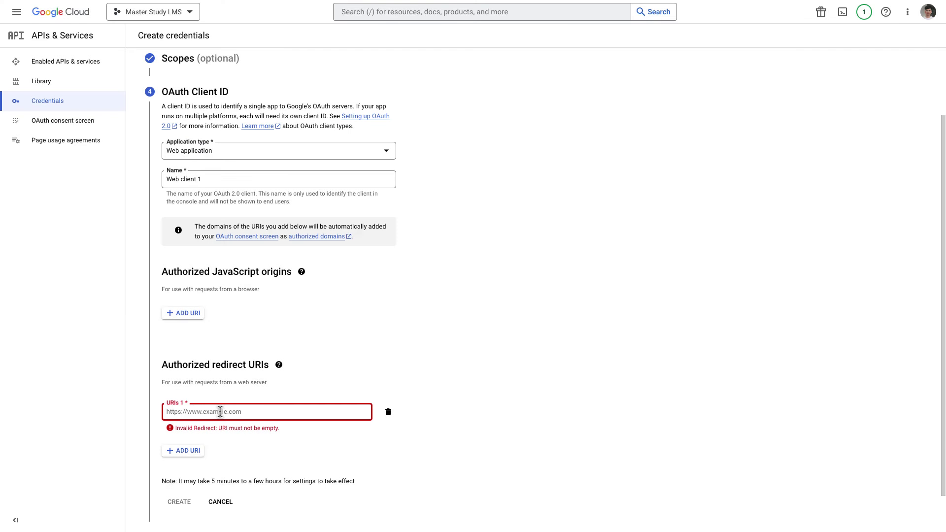
Step: Paste the copied URL as redirect URI 1, create the client, and download its JSON
{"action": "key", "text": "ctrl+v"}
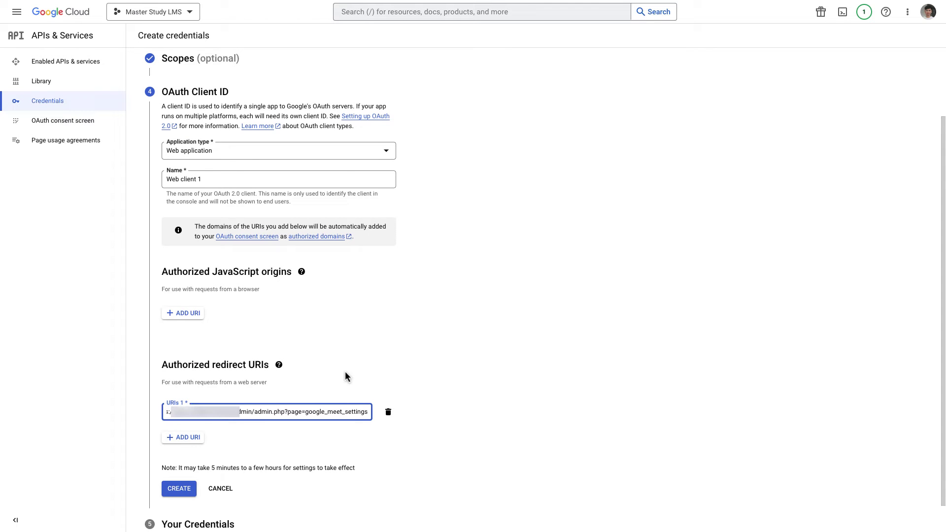
{"action": "scroll", "coordinate": [296, 409], "scroll_direction": "down", "scroll_amount": 1}
{"action": "left_click", "coordinate": [193, 460]}
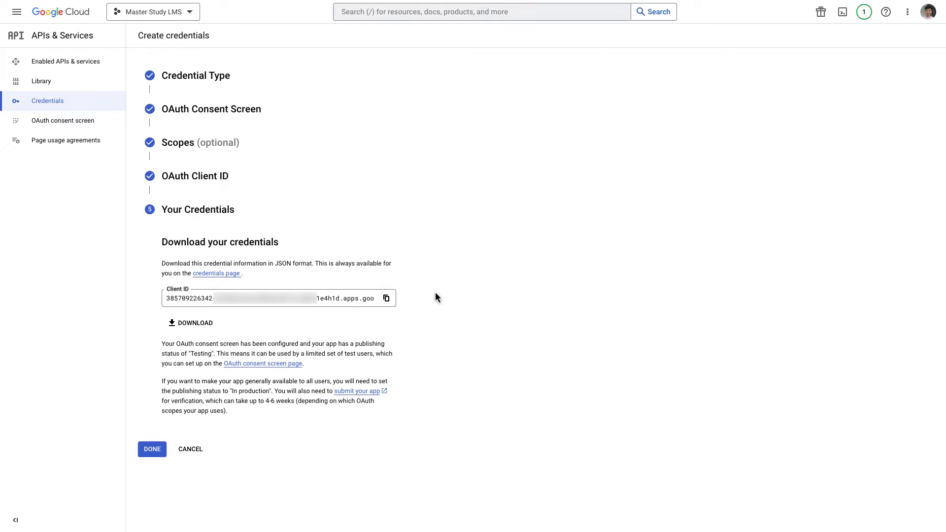
{"action": "left_click", "coordinate": [201, 327]}
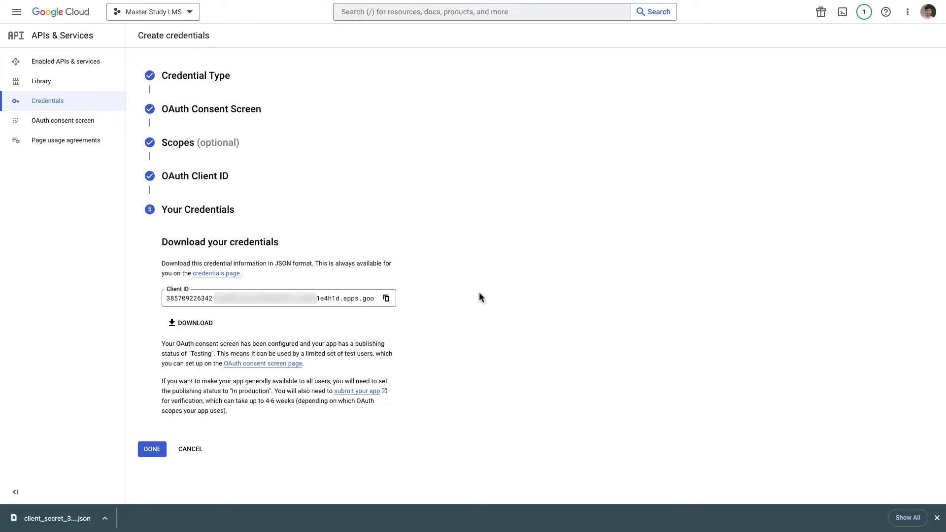
{"action": "left_click", "coordinate": [152, 448]}
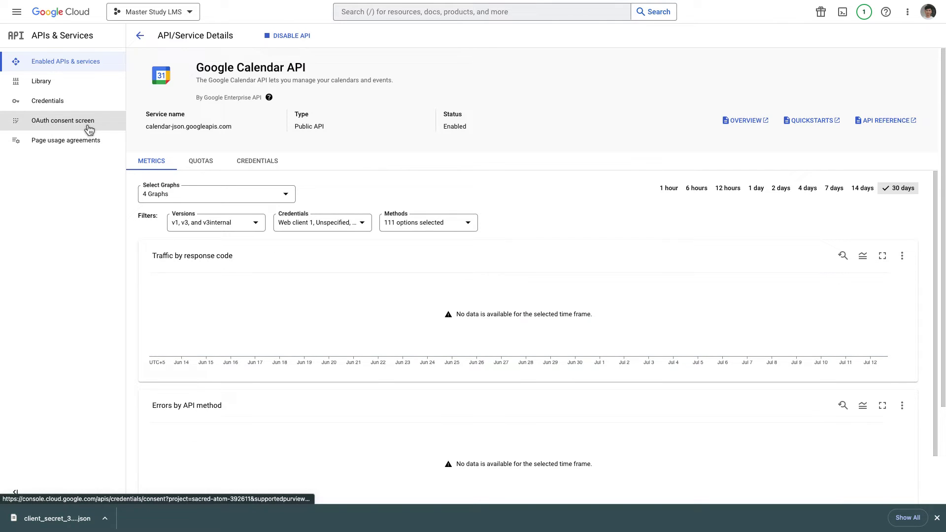
Step: Publish the consent-screen app to production, then advance WordPress setup to Upload Credentials
{"action": "left_click", "coordinate": [91, 127]}
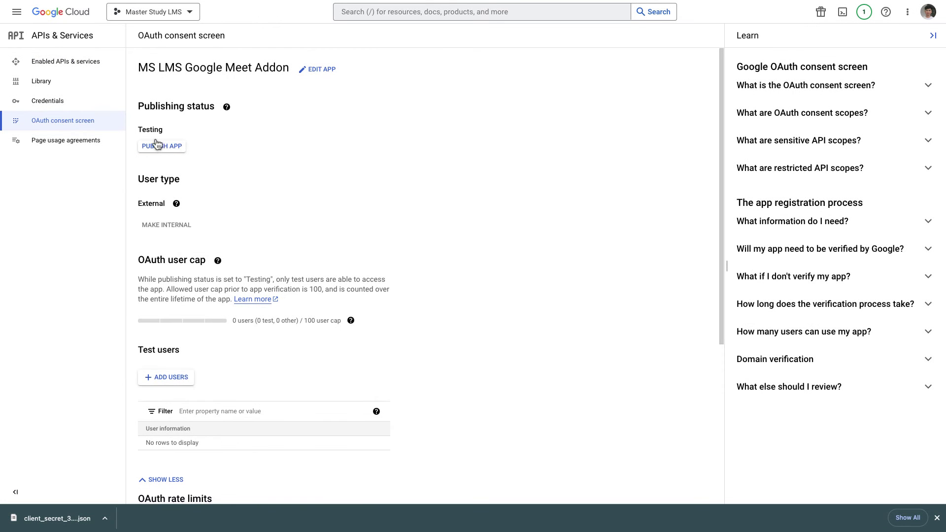
{"action": "left_click", "coordinate": [158, 147]}
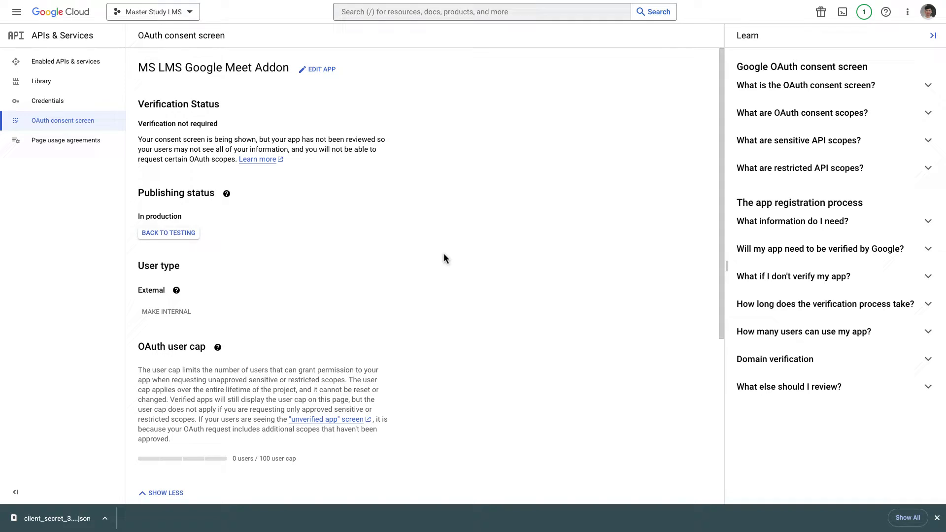
{"action": "key", "text": "ctrl+shift+Tab"}
{"action": "left_click", "coordinate": [590, 238]}
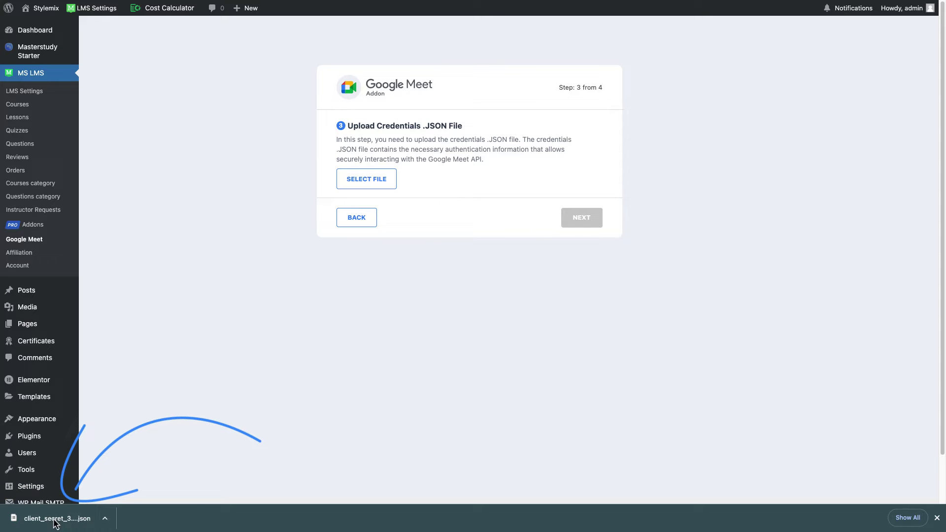
Step: Upload the client_secret JSON from Downloads and continue to Grant App Permissions
{"action": "left_click", "coordinate": [386, 190]}
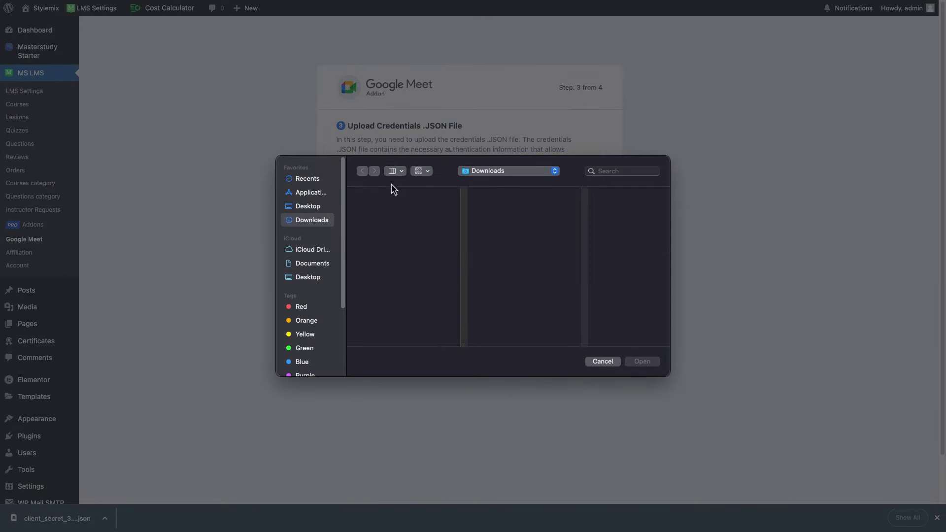
{"action": "left_click", "coordinate": [397, 197]}
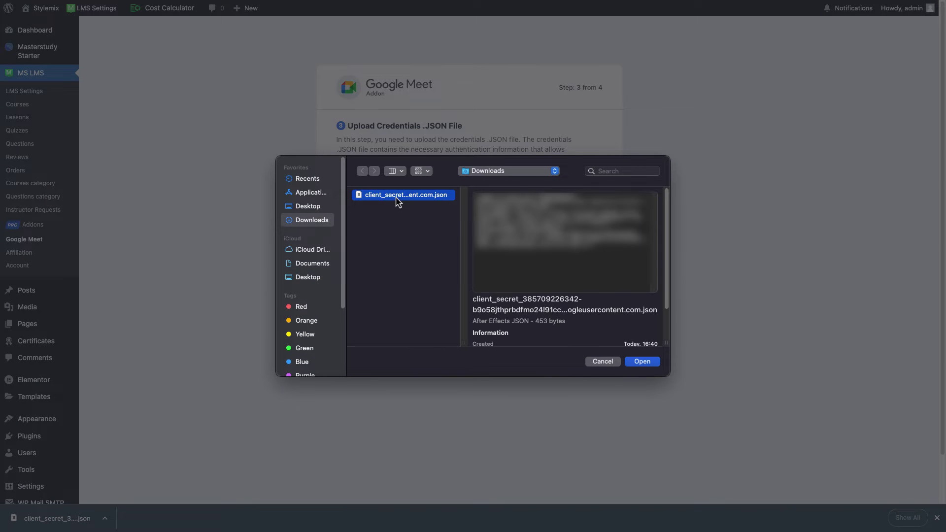
{"action": "left_click", "coordinate": [632, 366]}
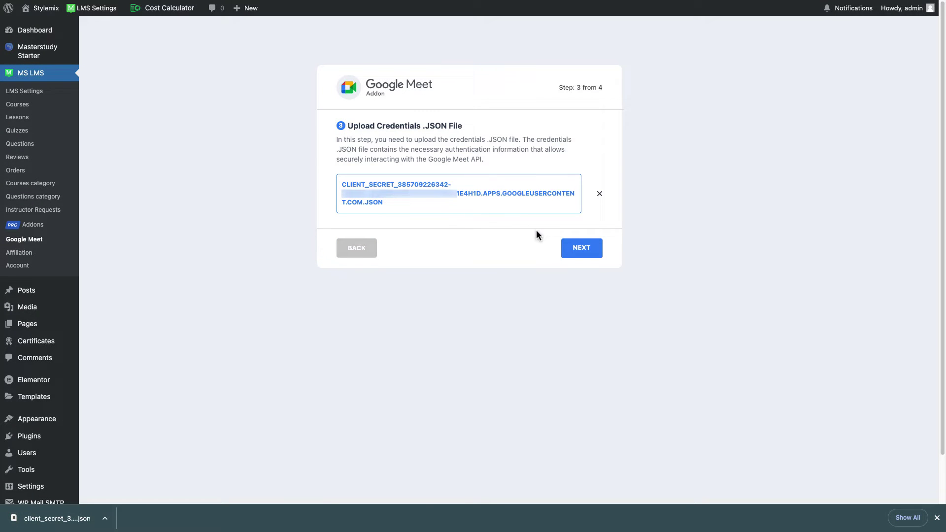
{"action": "left_click", "coordinate": [597, 252]}
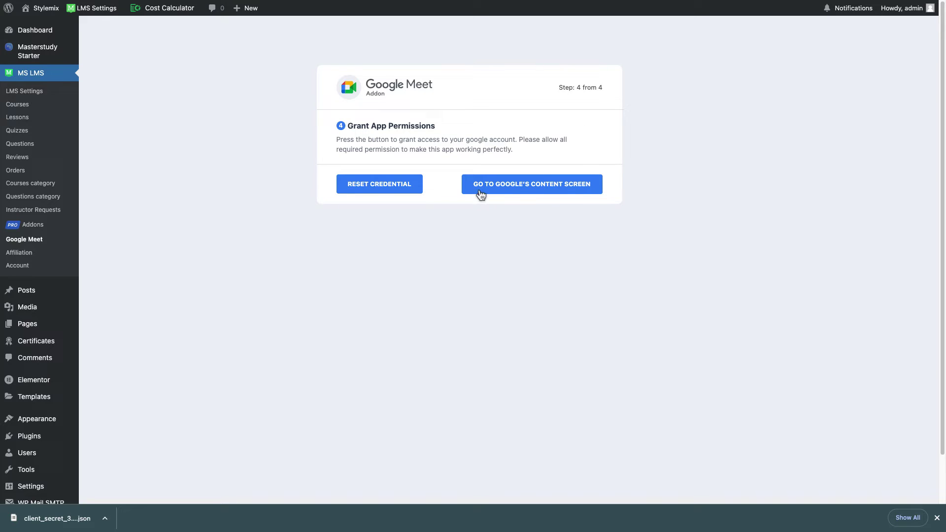
Step: Dismiss the download bar and authorize the addon's calendar access with the chosen Google account
{"action": "left_click", "coordinate": [938, 518]}
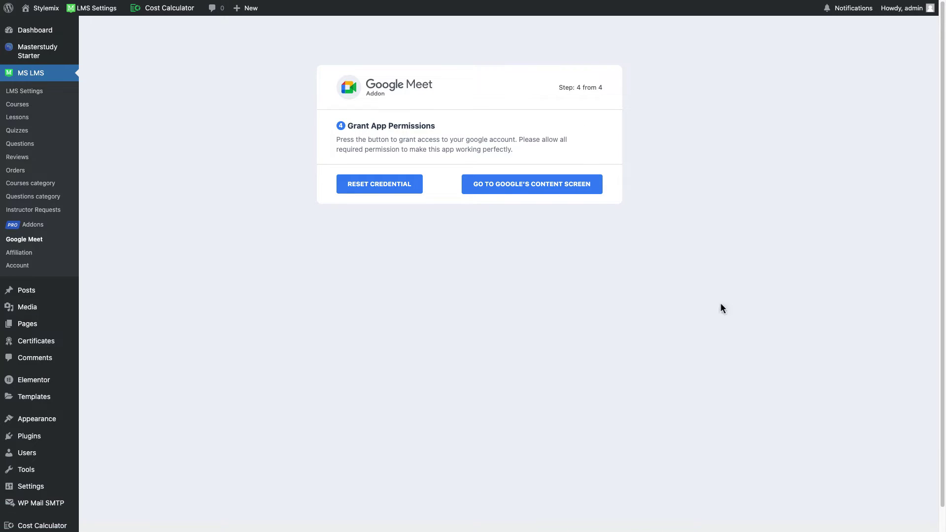
{"action": "left_click", "coordinate": [482, 194]}
{"action": "left_click", "coordinate": [468, 246]}
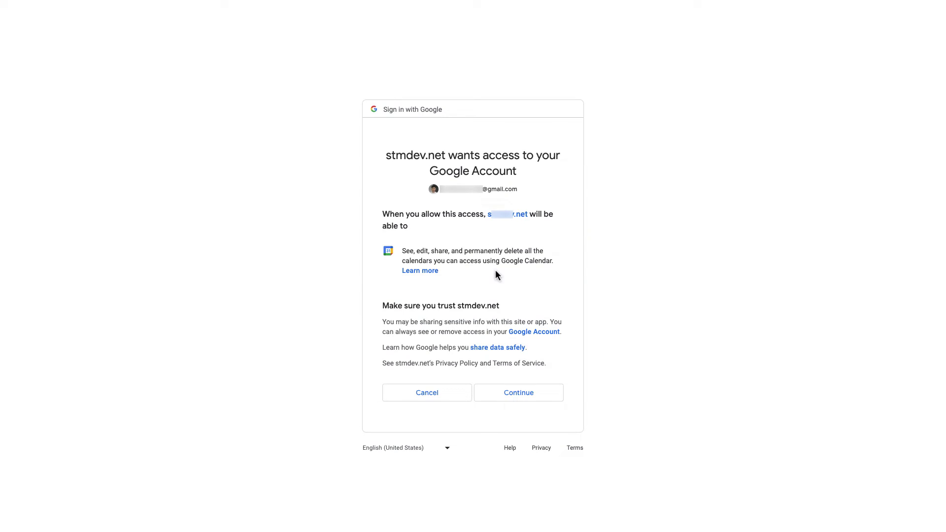
{"action": "left_click", "coordinate": [514, 392]}
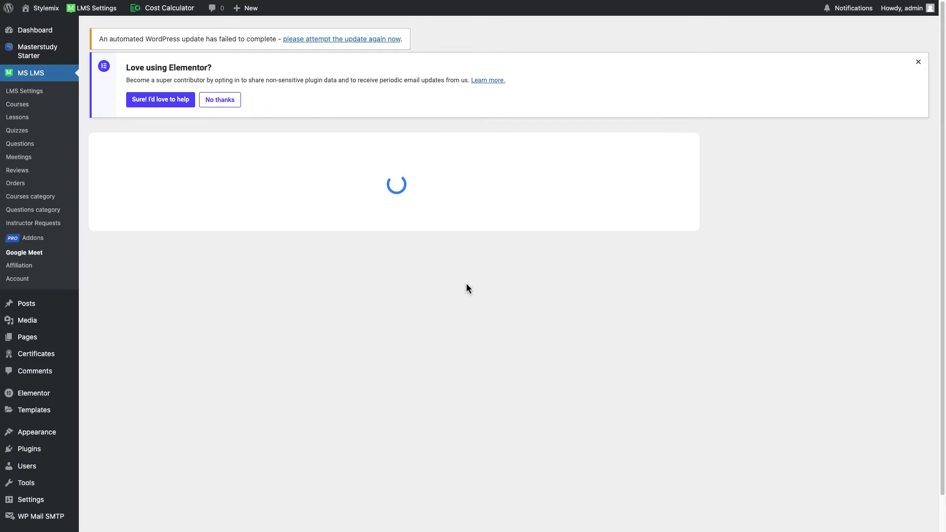
Step: Scroll through the connected Google Meet settings page to review it
{"action": "scroll", "coordinate": [457, 279], "scroll_direction": "down", "scroll_amount": 2}
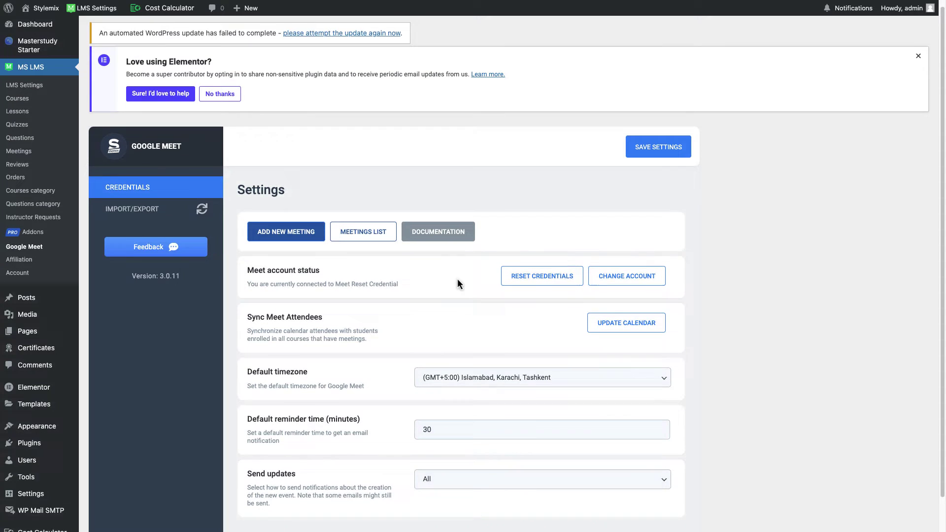
{"action": "scroll", "coordinate": [457, 279], "scroll_direction": "up", "scroll_amount": 2}
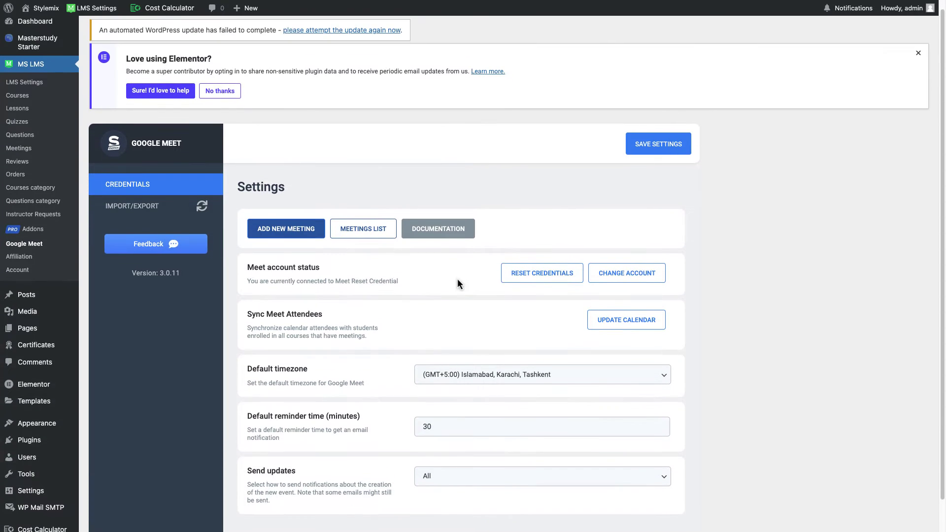
{"action": "scroll", "coordinate": [457, 279], "scroll_direction": "down", "scroll_amount": 2}
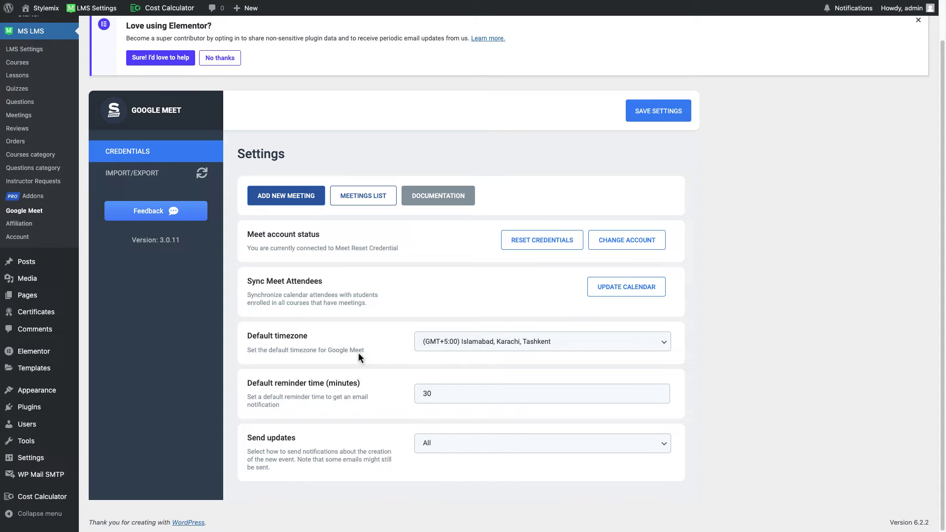
{"action": "scroll", "coordinate": [476, 261], "scroll_direction": "up", "scroll_amount": 2}
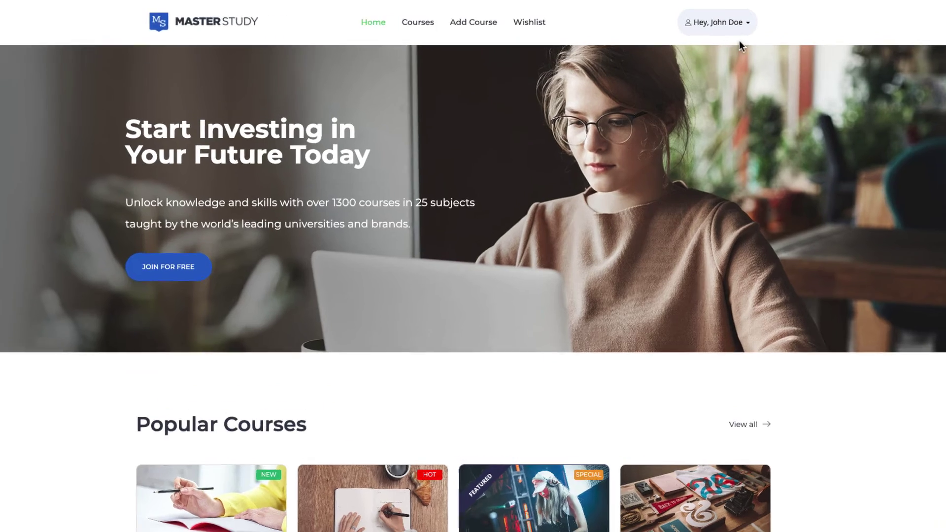
Step: From the account menu, open the front-end Google Meet setup and launch the Google Developer Console
{"action": "left_click", "coordinate": [738, 24]}
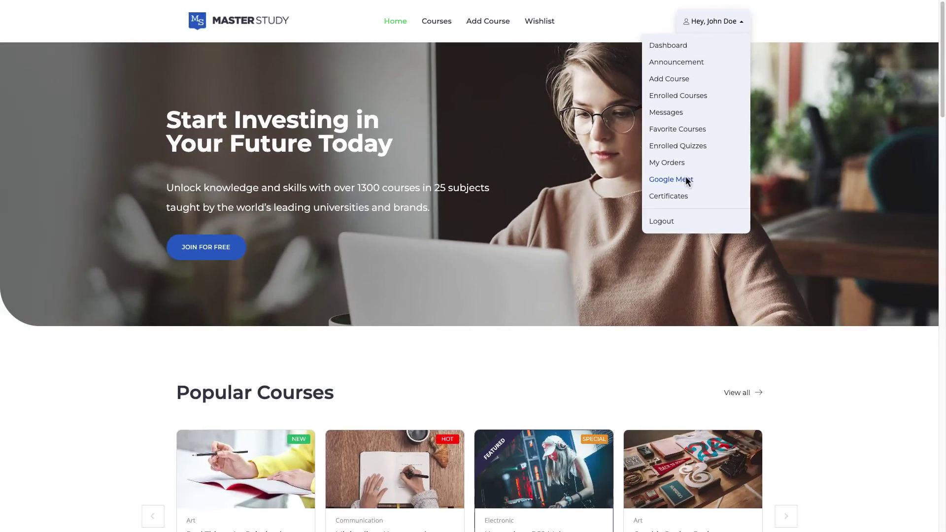
{"action": "left_click", "coordinate": [710, 359]}
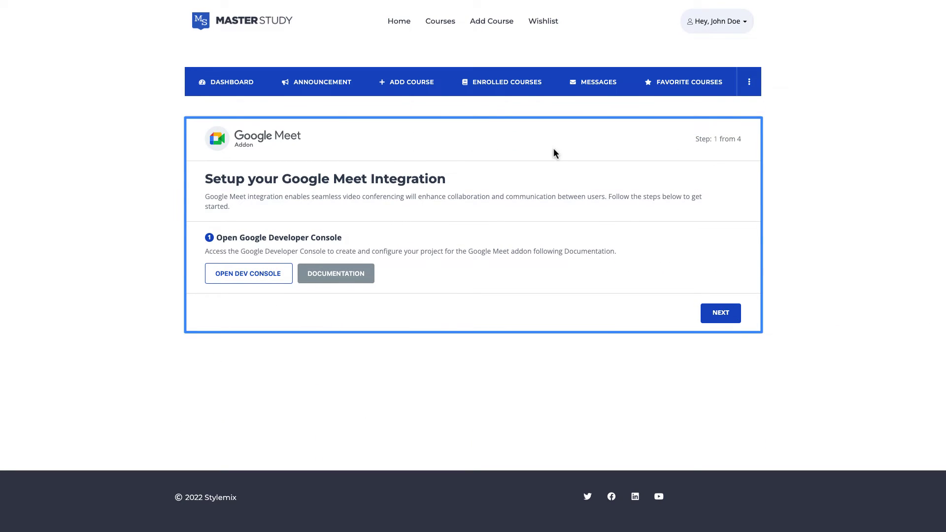
{"action": "left_click", "coordinate": [717, 315]}
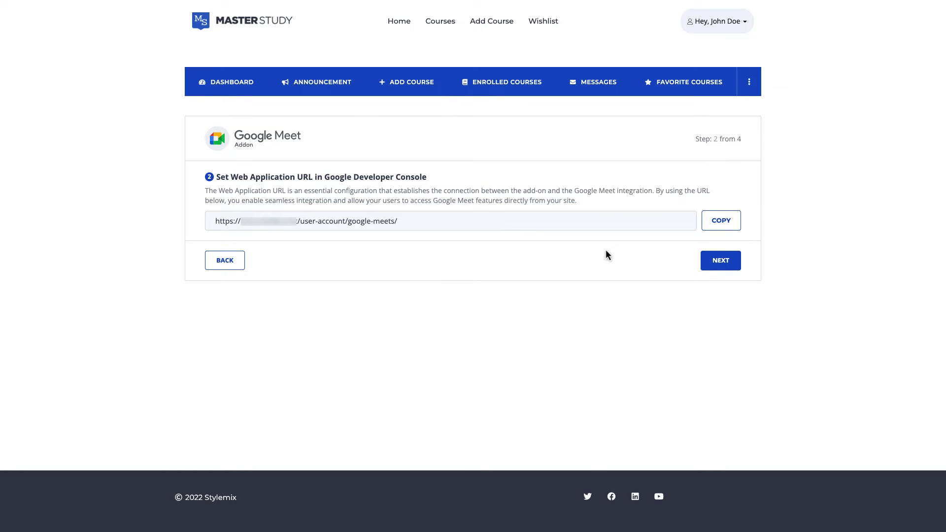
{"action": "left_click", "coordinate": [231, 261]}
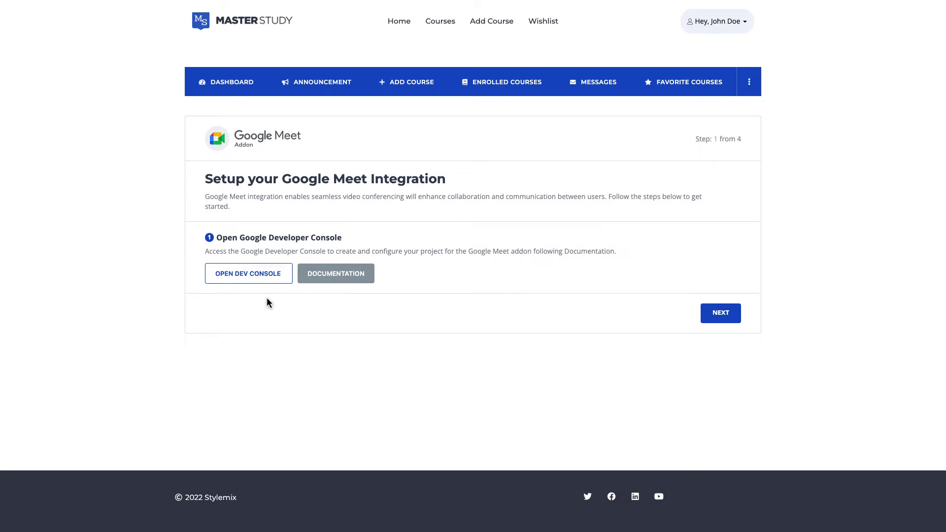
{"action": "left_click", "coordinate": [249, 279]}
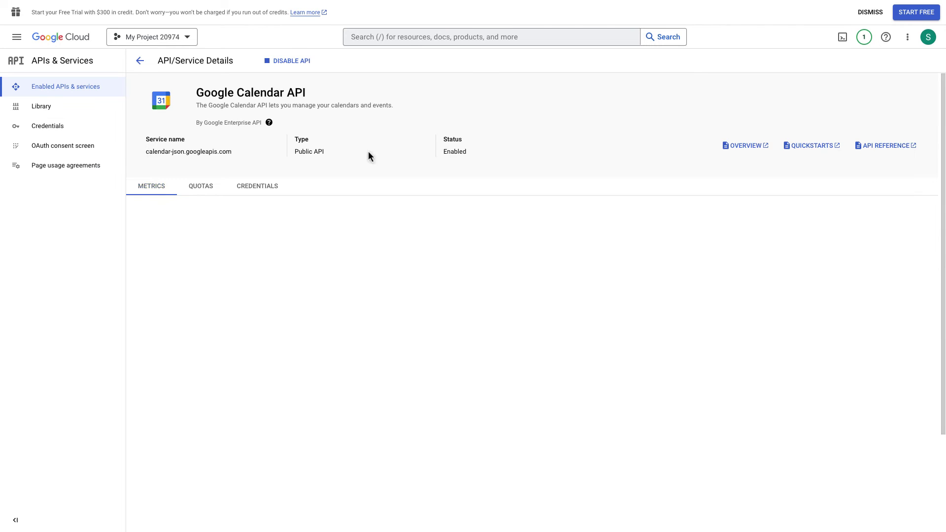
Step: Fill in the OAuth consent screen with app name 'MS LMS' and the support and developer e-mails
{"action": "left_click", "coordinate": [872, 97]}
{"action": "left_click", "coordinate": [165, 243]}
{"action": "left_click", "coordinate": [173, 313]}
{"action": "type", "text": "MS LMS"}
{"action": "left_click", "coordinate": [278, 260]}
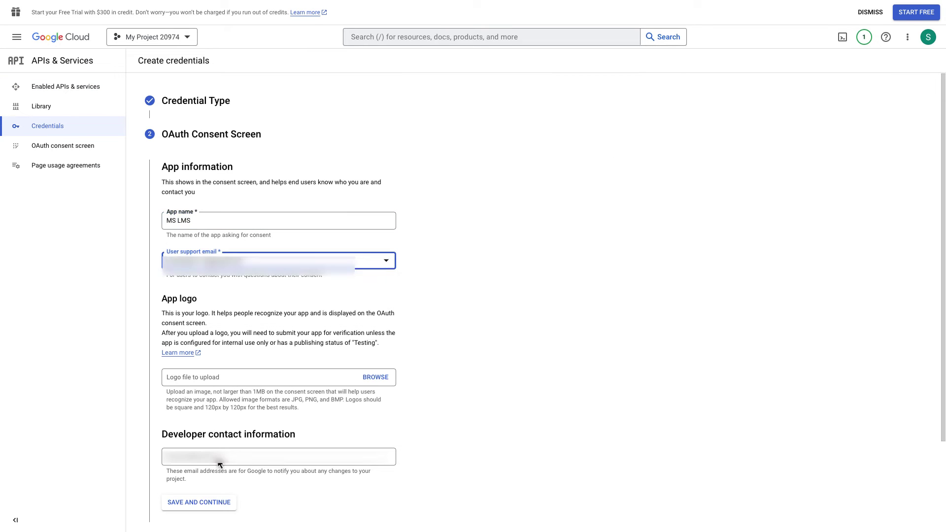
{"action": "left_click", "coordinate": [217, 457]}
{"action": "left_click", "coordinate": [199, 502]}
Step: Create a Web application OAuth client and add a redirect URI entry
{"action": "left_click", "coordinate": [275, 260]}
{"action": "left_click", "coordinate": [207, 296]}
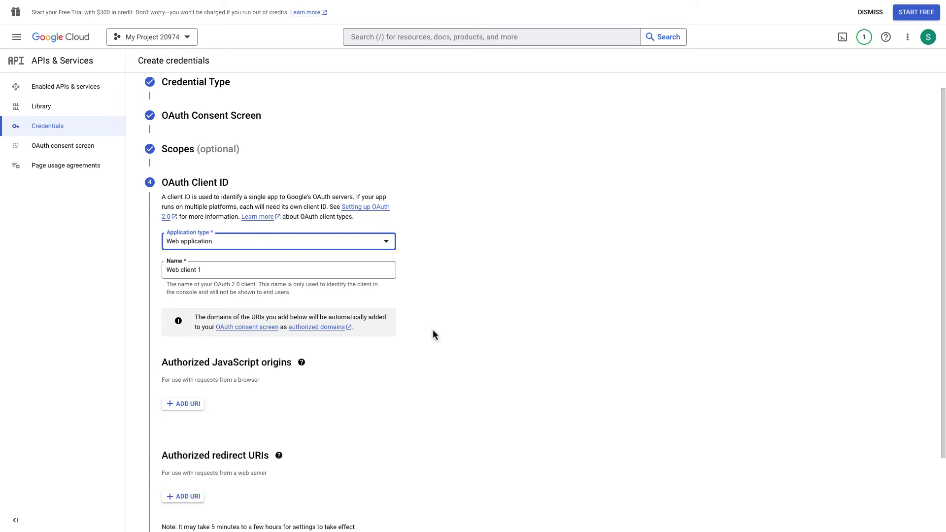
{"action": "scroll", "coordinate": [433, 329], "scroll_direction": "down", "scroll_amount": 2}
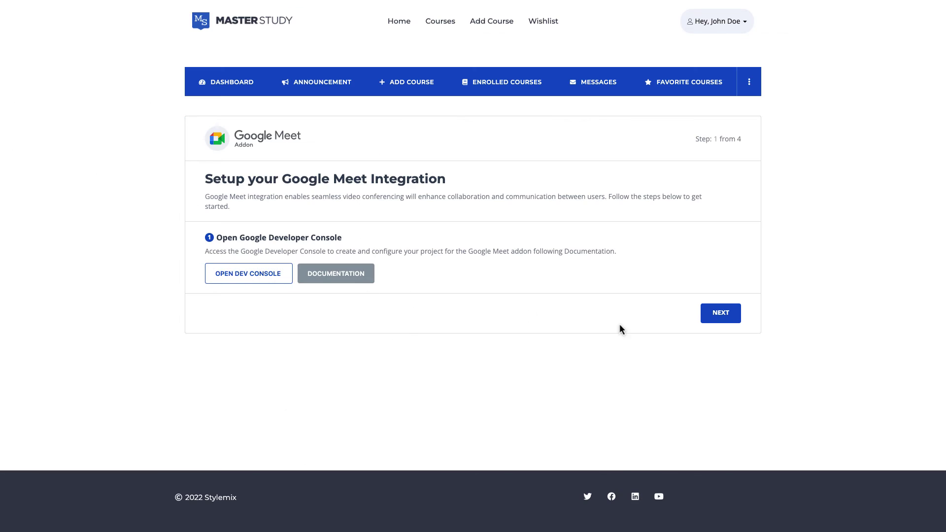
Step: Copy the web application URL and publish the OAuth app to production in Cloud Console
{"action": "left_click", "coordinate": [713, 315]}
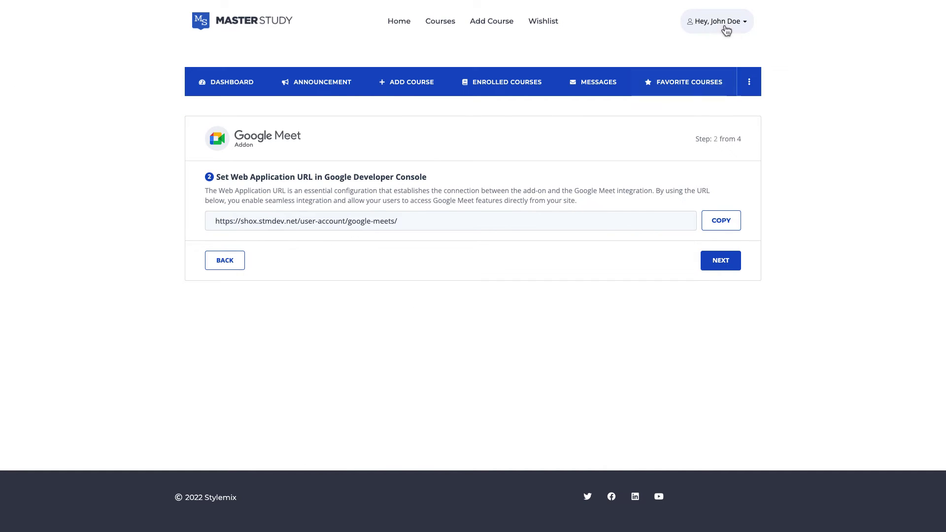
{"action": "left_click", "coordinate": [717, 220]}
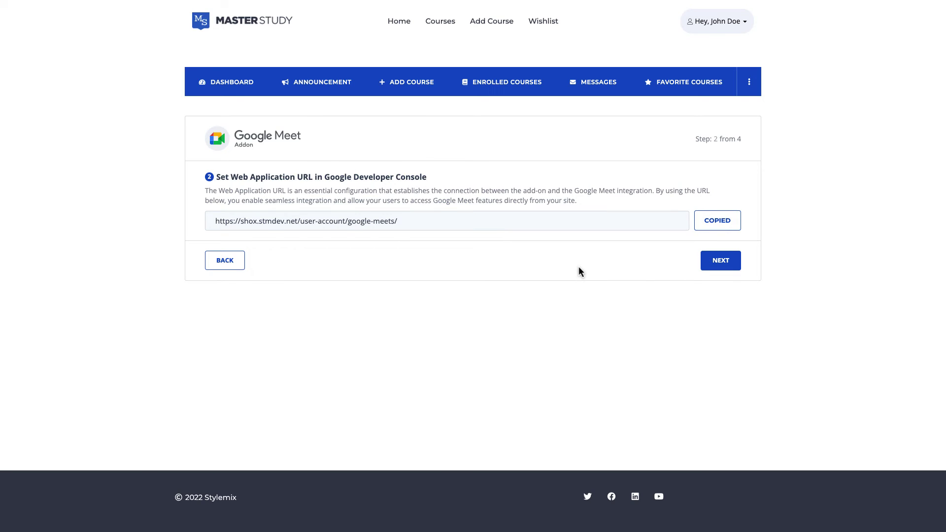
{"action": "left_click", "coordinate": [192, 348]}
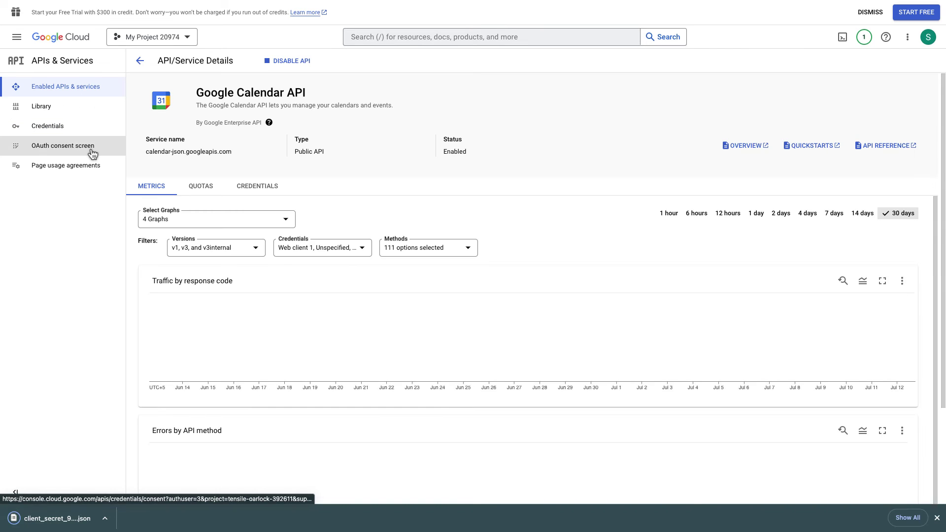
{"action": "left_click", "coordinate": [88, 147]}
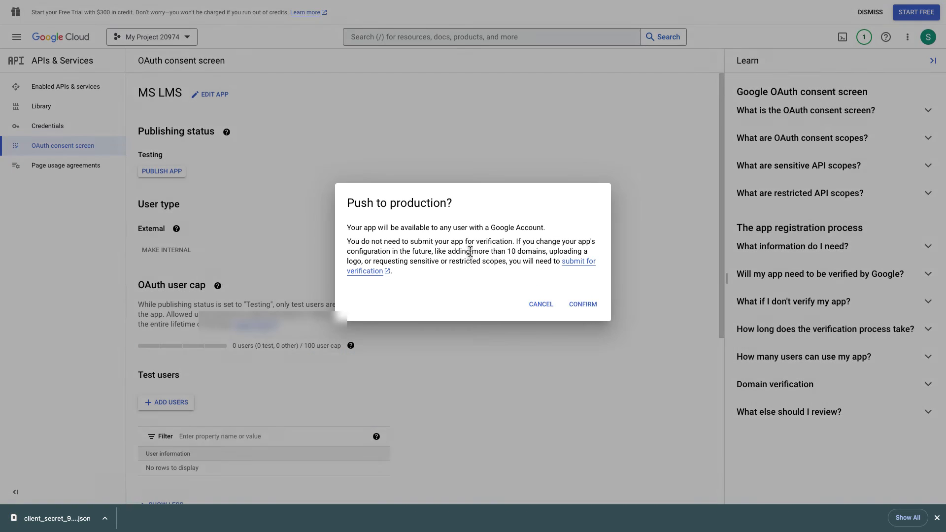
{"action": "left_click", "coordinate": [583, 304]}
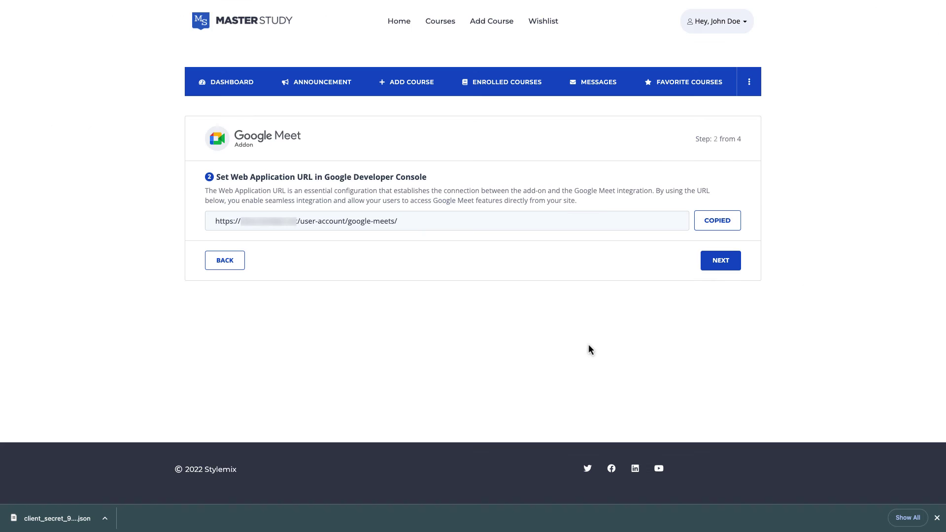
Step: Upload the client secret JSON file and advance to the Grant App Permissions step
{"action": "left_click", "coordinate": [726, 263]}
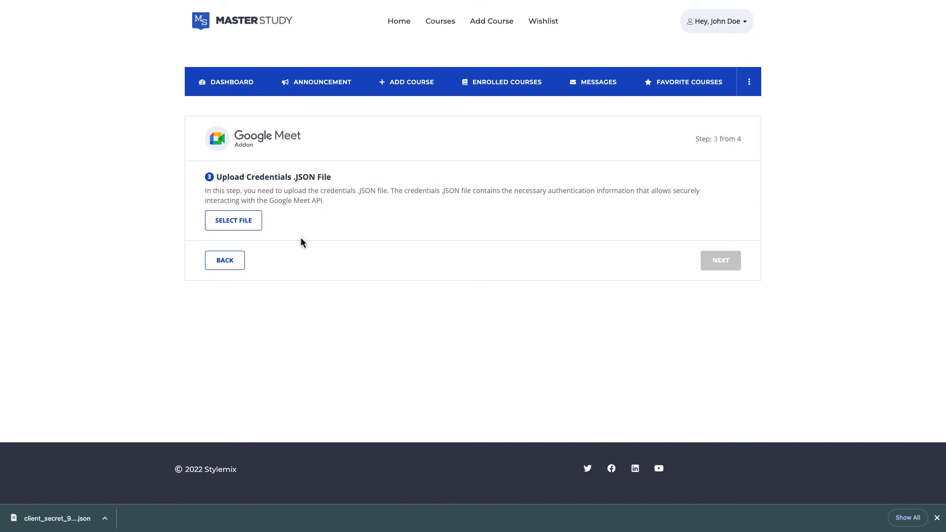
{"action": "left_click", "coordinate": [250, 223]}
{"action": "left_click", "coordinate": [417, 197]}
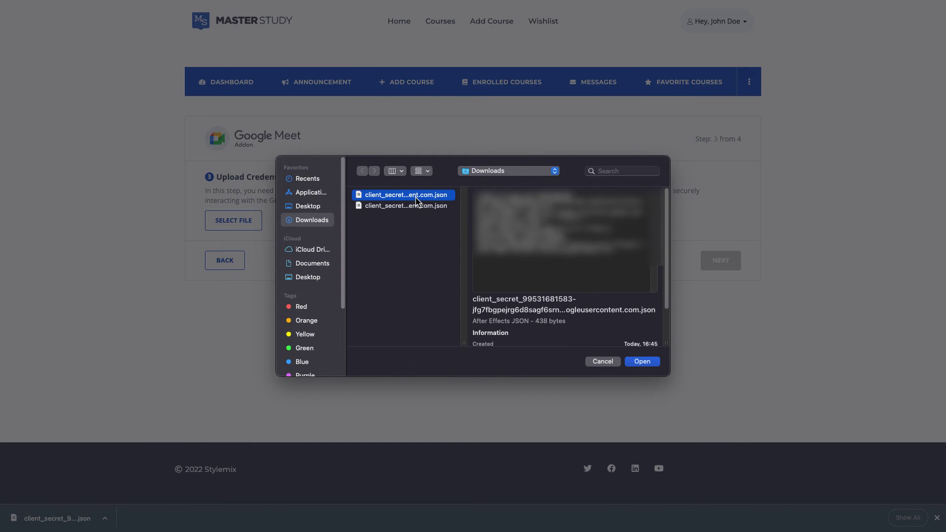
{"action": "left_click", "coordinate": [424, 206]}
{"action": "key", "text": "Up"}
{"action": "left_click", "coordinate": [641, 361]}
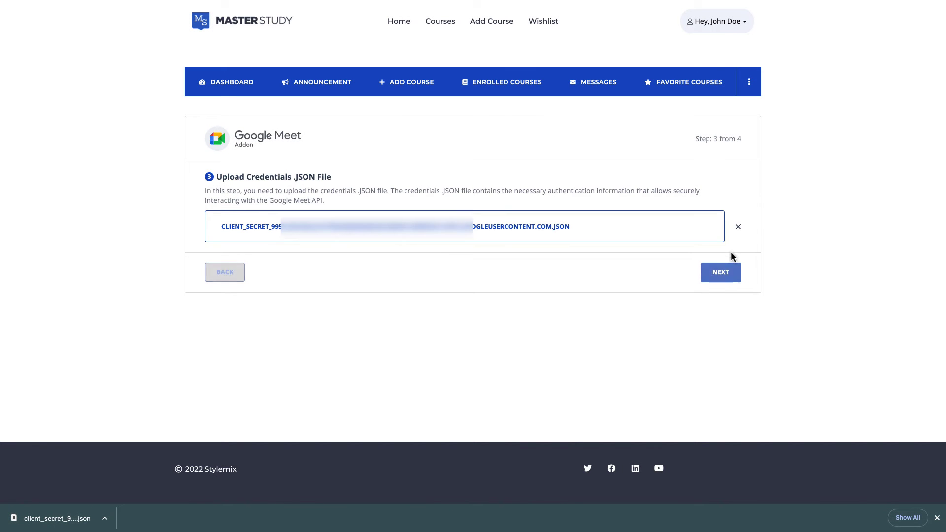
{"action": "left_click", "coordinate": [726, 269]}
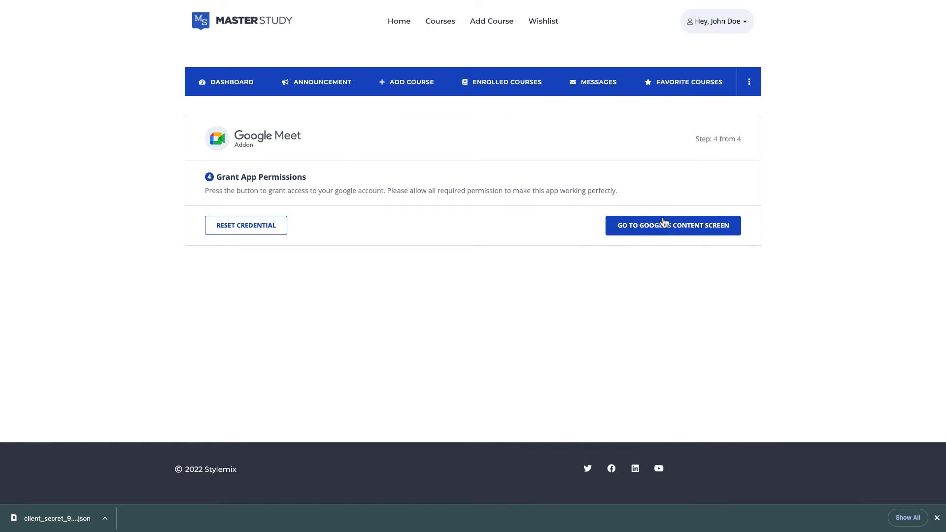
Step: Grant Google account access, then check the integration's Settings and Meetings tabs
{"action": "left_click", "coordinate": [648, 228]}
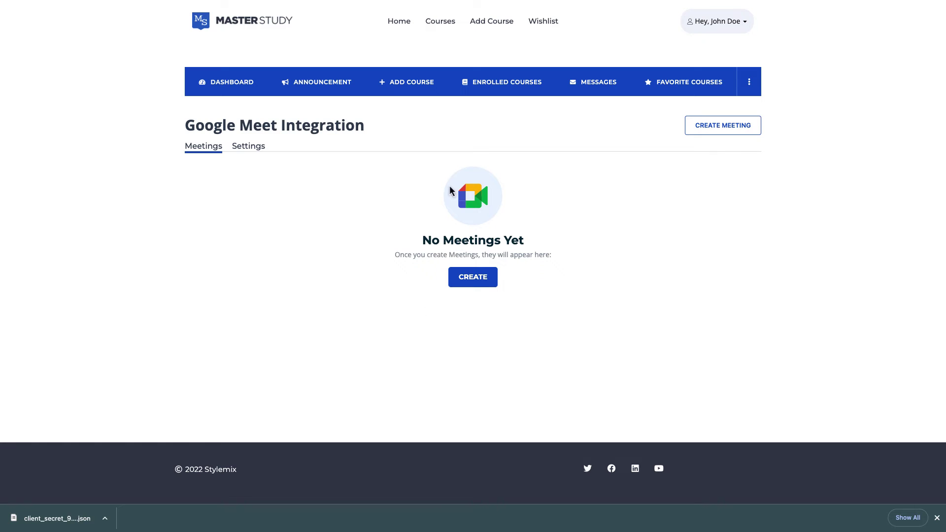
{"action": "left_click", "coordinate": [264, 150]}
{"action": "left_click", "coordinate": [214, 148]}
Step: Open and dismiss the account menu, then reveal the dashboard's overflow navigation options
{"action": "left_click", "coordinate": [736, 25]}
{"action": "left_click", "coordinate": [572, 202]}
{"action": "left_click", "coordinate": [748, 85]}
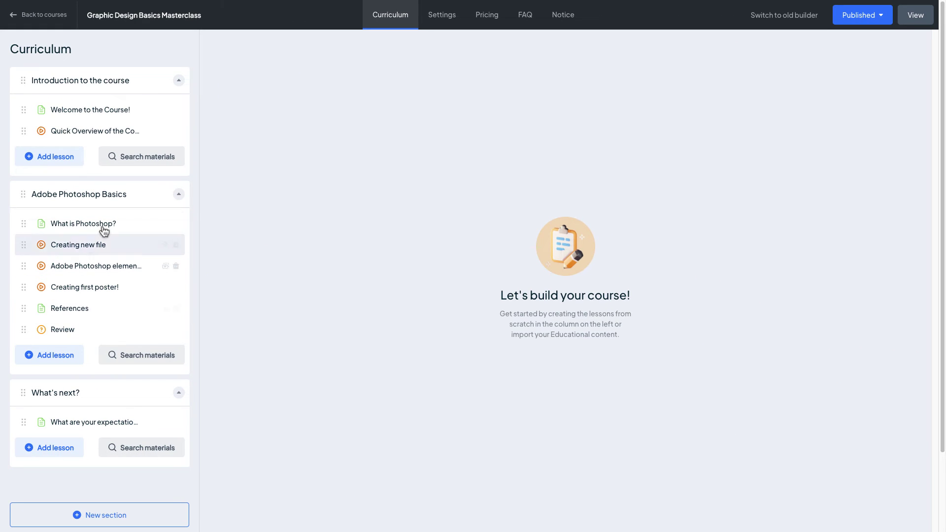
Step: Add a Google meet type lesson under the Adobe Photoshop Basics section
{"action": "left_click_drag", "start_coordinate": [30, 197], "coordinate": [64, 358]}
{"action": "left_click", "coordinate": [64, 359]}
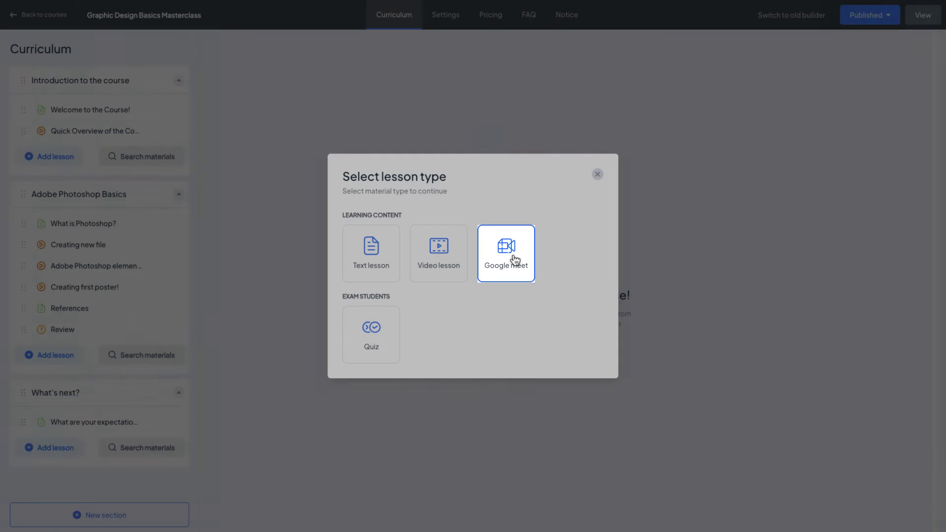
{"action": "left_click", "coordinate": [515, 260]}
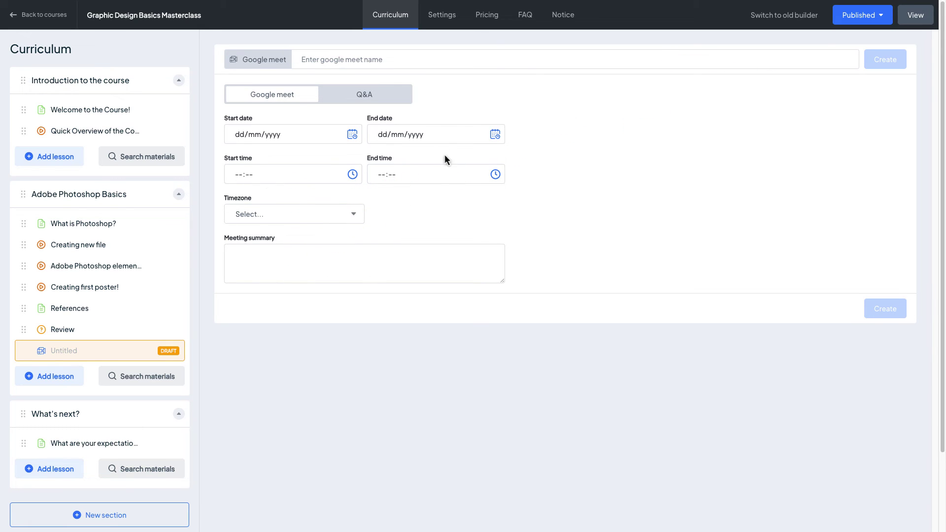
Step: Name the meeting 'Masterclass by senior designer' for 13/07/2023, 16:40 to 17:50
{"action": "left_click", "coordinate": [461, 65]}
{"action": "type", "text": "Masterclass by senior designer"}
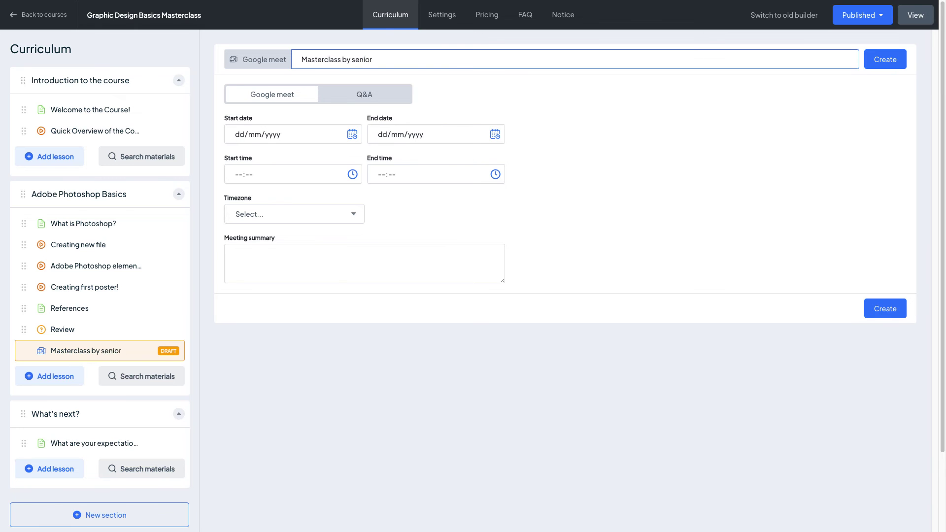
{"action": "left_click", "coordinate": [247, 132]}
{"action": "type", "text": "13072023"}
{"action": "key", "text": "Tab"}
{"action": "left_click", "coordinate": [289, 174]}
{"action": "left_click", "coordinate": [238, 192]}
{"action": "left_click", "coordinate": [266, 270]}
{"action": "left_click", "coordinate": [432, 174]}
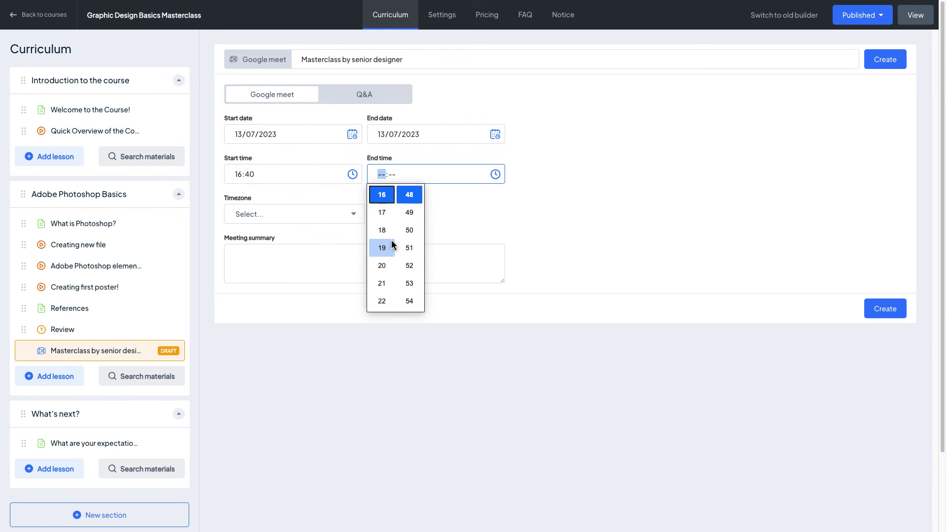
{"action": "left_click", "coordinate": [386, 243]}
Step: Set timezone GMT+5:00 Islamabad, add a 'Lorem ipsum' summary, and create the lesson
{"action": "left_click", "coordinate": [294, 214]}
{"action": "scroll", "coordinate": [339, 320], "scroll_direction": "down", "scroll_amount": 5}
{"action": "left_click", "coordinate": [338, 320]}
{"action": "left_click", "coordinate": [327, 255]}
{"action": "type", "text": "Lorem ipsum"}
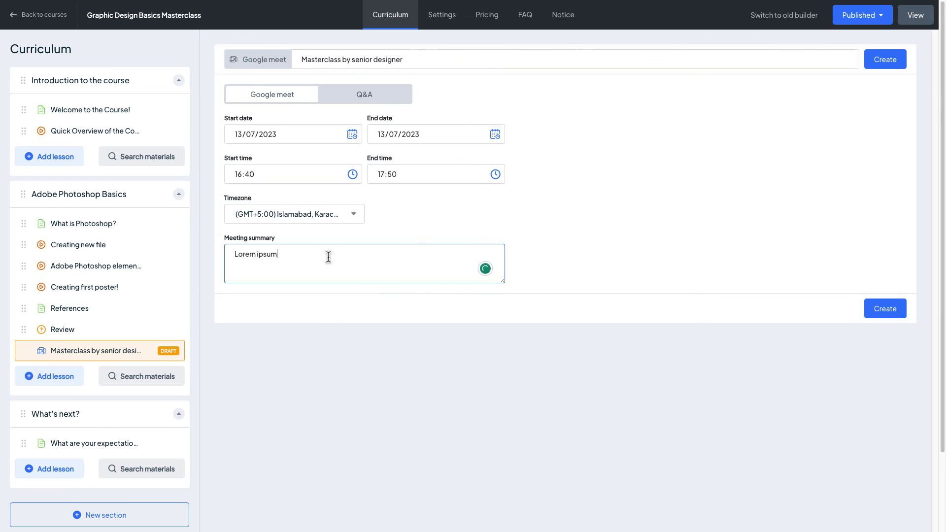
{"action": "left_click", "coordinate": [377, 334]}
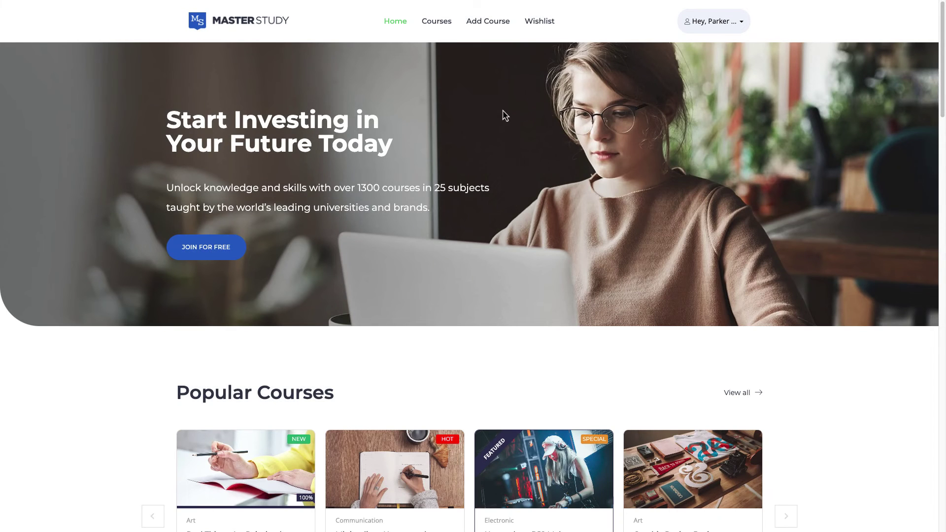
Step: As the student, open the enrolled course's curriculum and launch the senior designer Meet lesson
{"action": "left_click", "coordinate": [720, 28]}
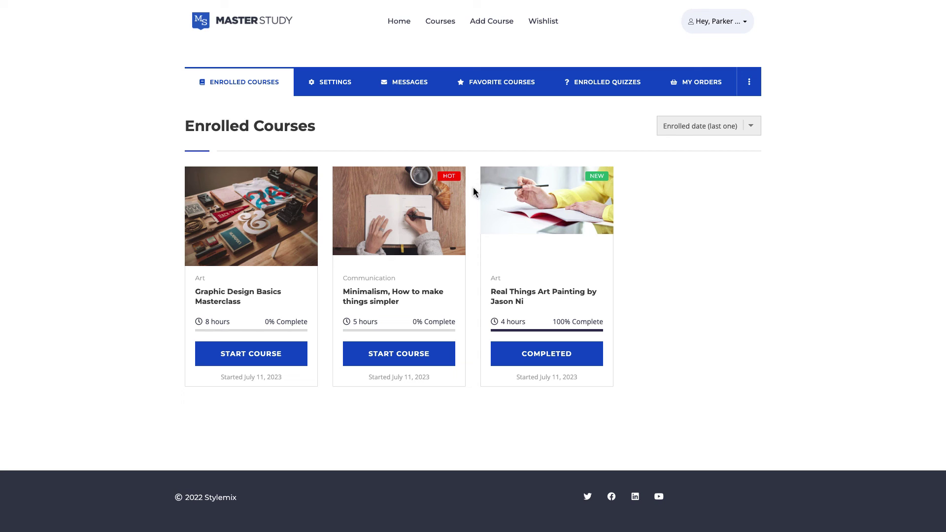
{"action": "left_click", "coordinate": [238, 300]}
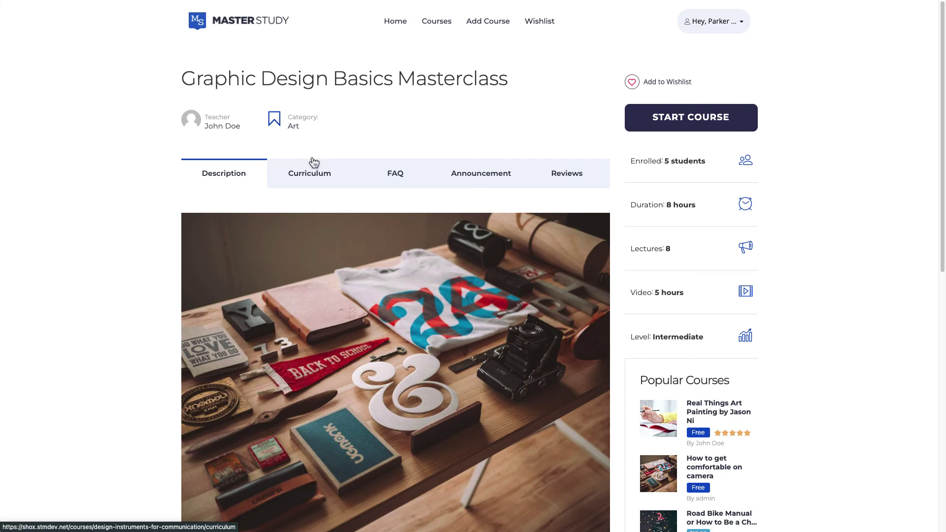
{"action": "left_click", "coordinate": [313, 166]}
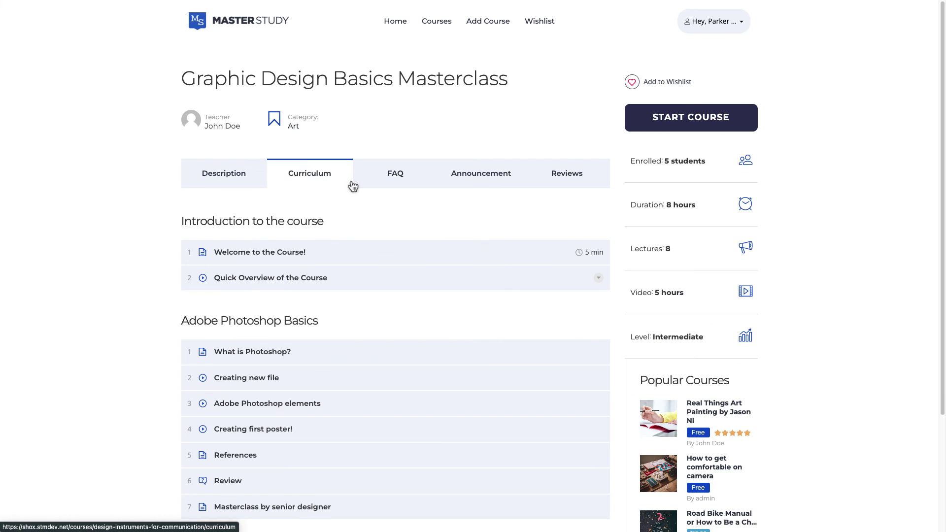
{"action": "scroll", "coordinate": [353, 186], "scroll_direction": "down", "scroll_amount": 3}
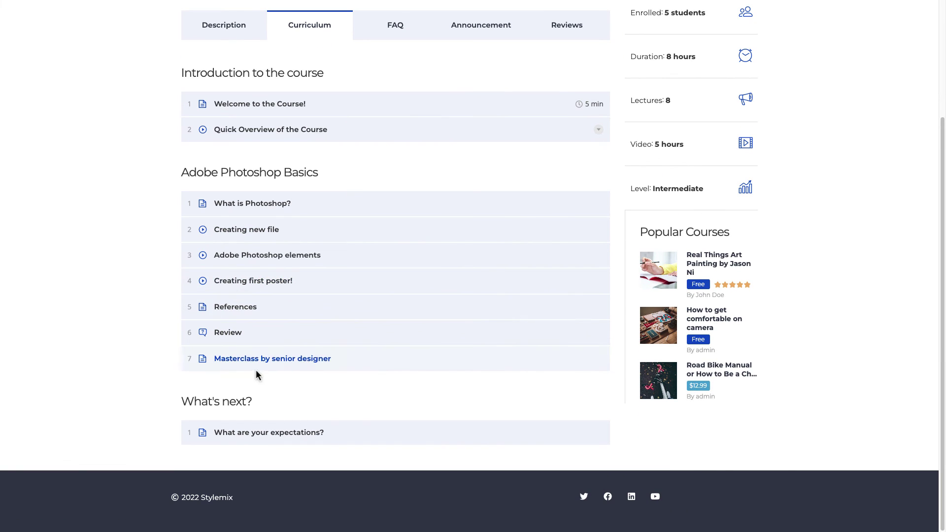
{"action": "left_click", "coordinate": [223, 365]}
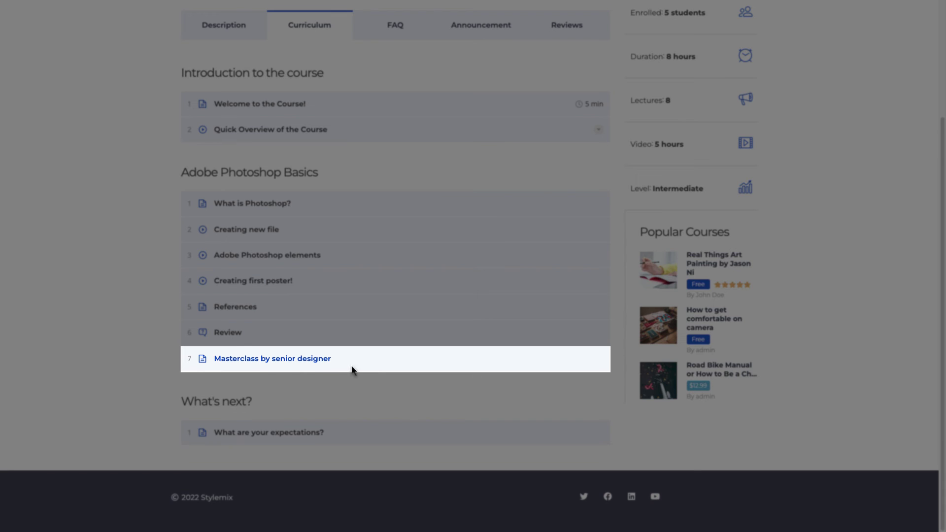
{"action": "left_click", "coordinate": [310, 363]}
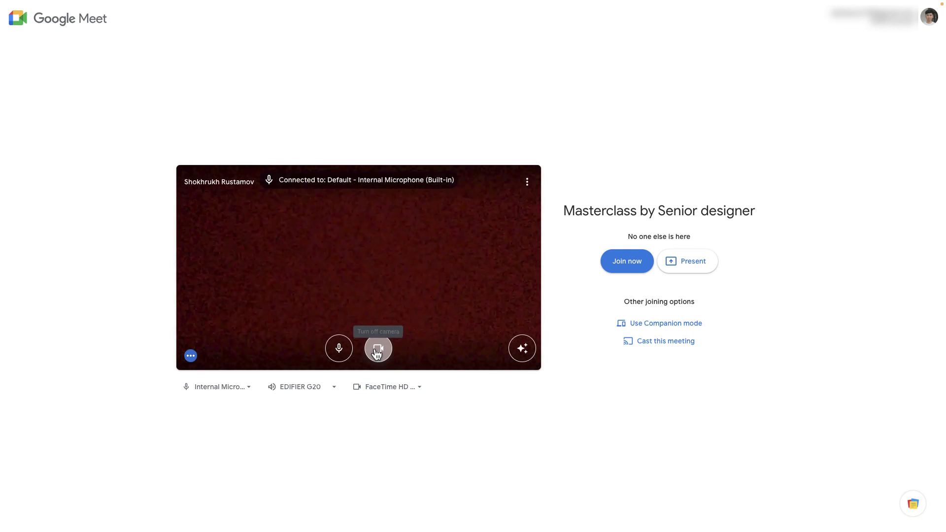
Step: Turn off camera and microphone, then start and cancel screen presenting
{"action": "left_click", "coordinate": [377, 349]}
{"action": "left_click", "coordinate": [338, 348]}
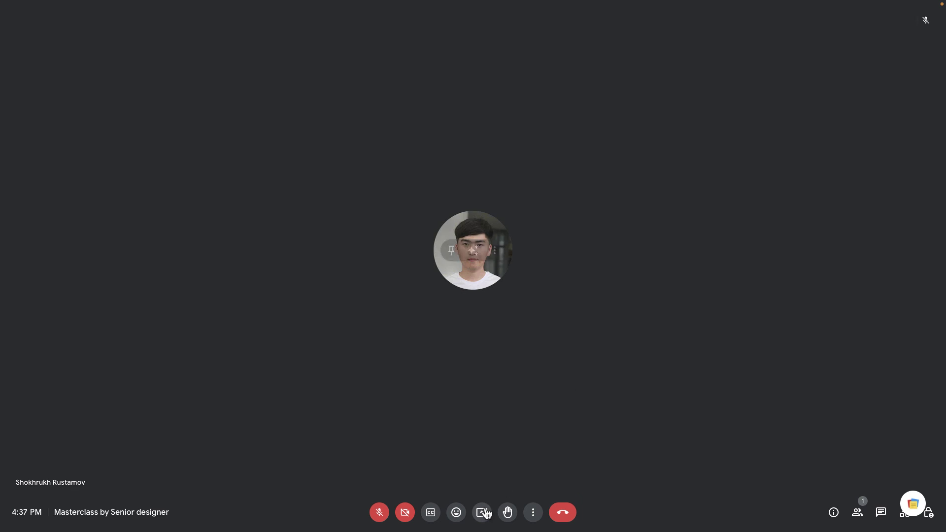
{"action": "left_click", "coordinate": [482, 512]}
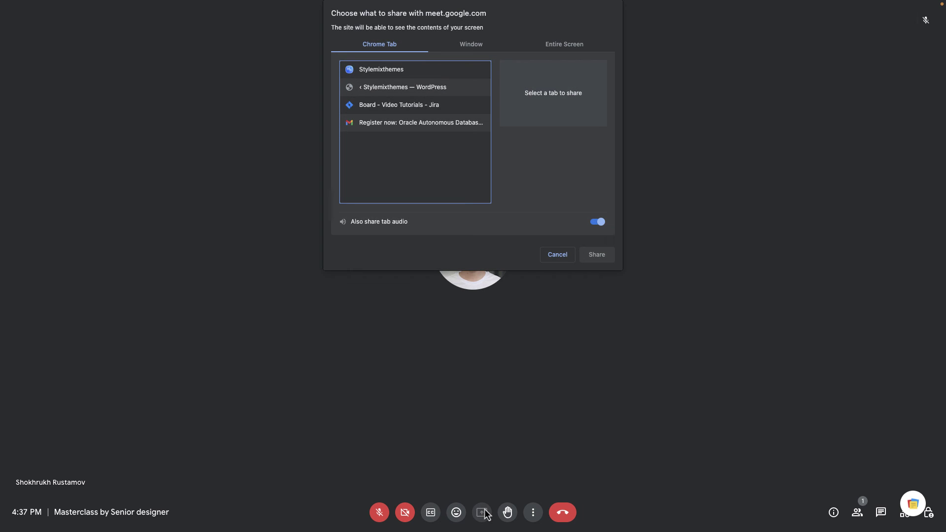
{"action": "left_click", "coordinate": [557, 254]}
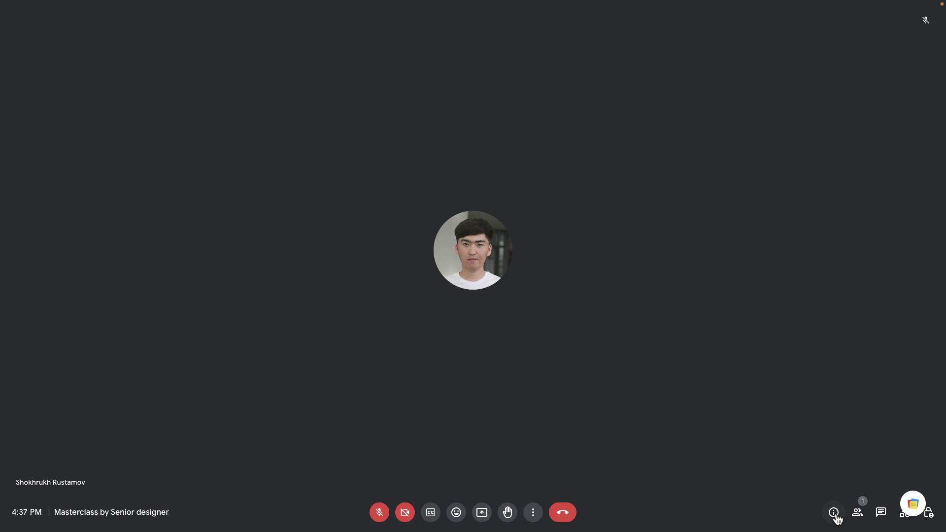
Step: Send 'Hello everyone' in the in-call chat and type 'I joined first'
{"action": "left_click", "coordinate": [881, 512]}
{"action": "left_click", "coordinate": [844, 473]}
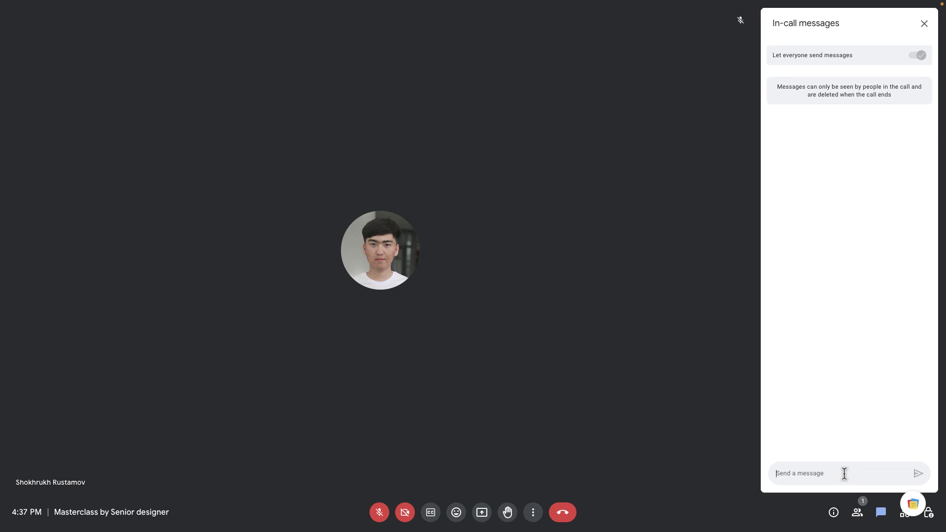
{"action": "type", "text": "Hello everyone"}
{"action": "key", "text": "Return"}
{"action": "type", "text": "I joined first"}
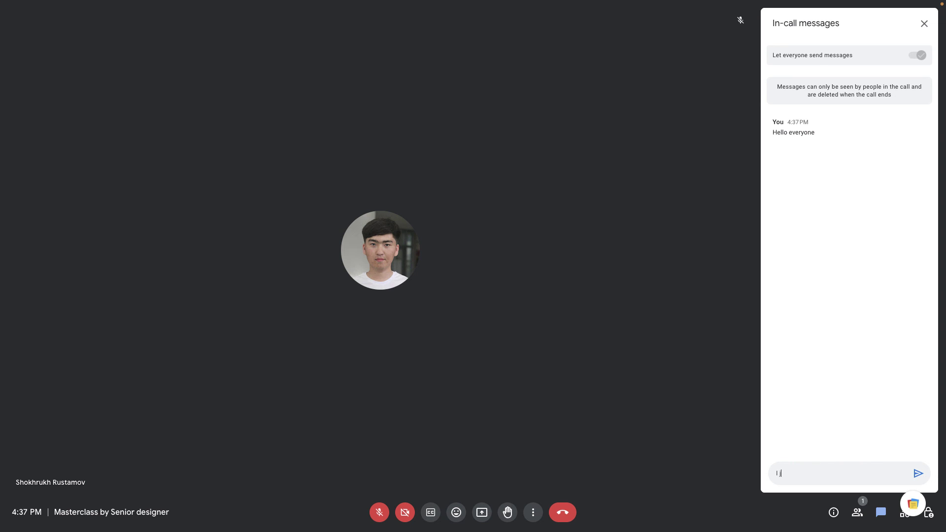